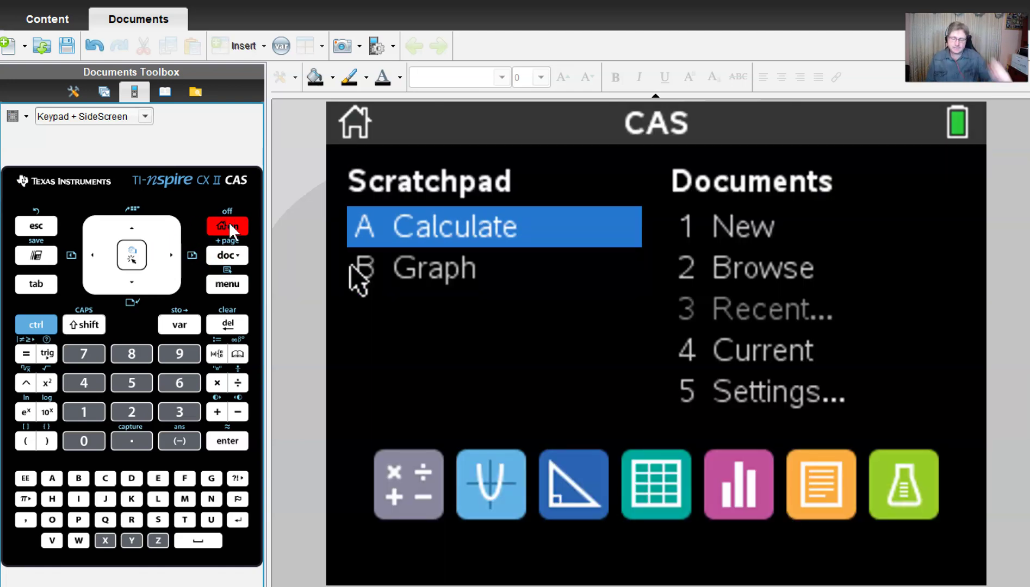
Step: Create a new document that starts with a Graphs page
left_click(738, 228)
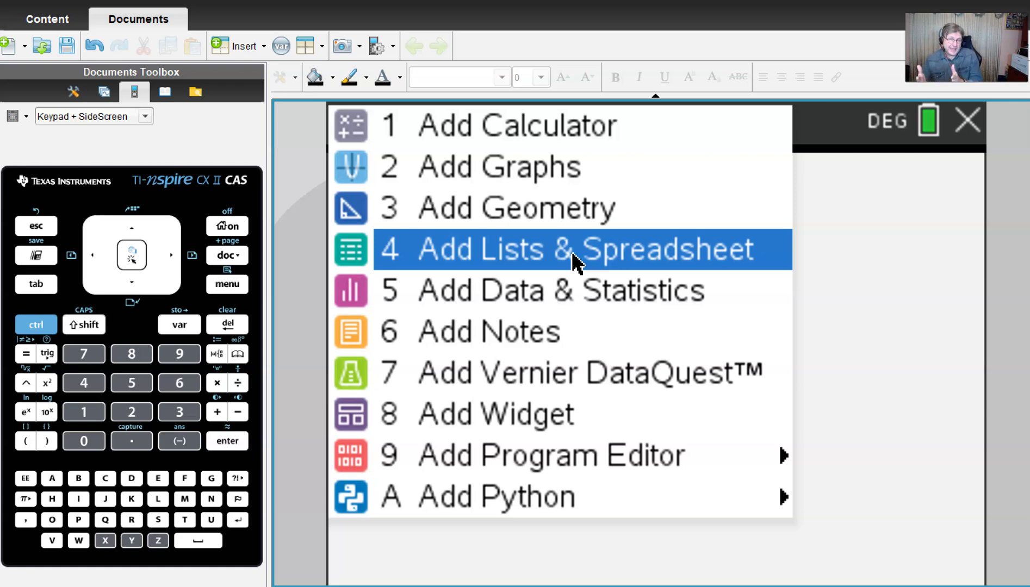
left_click(514, 179)
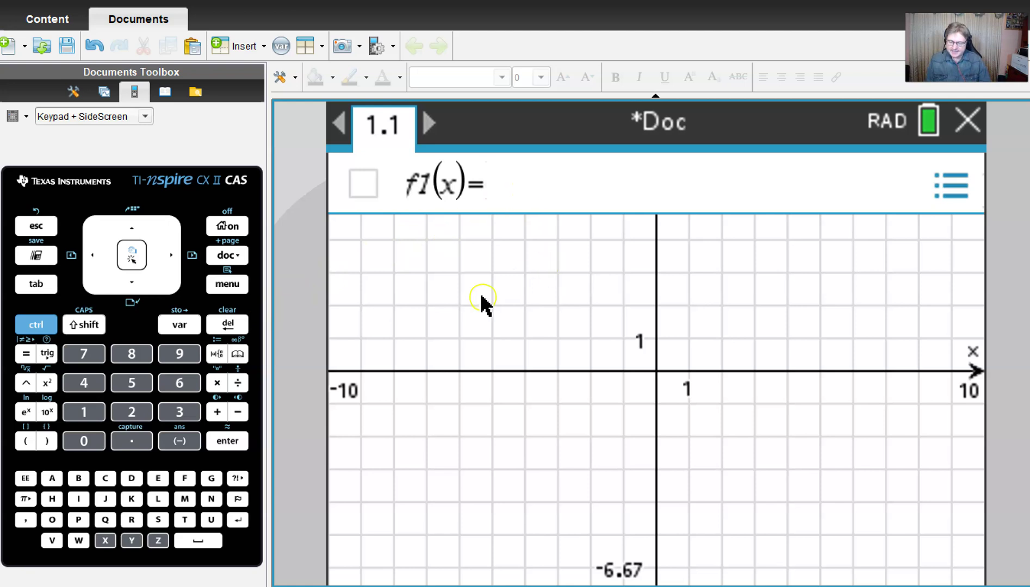
Step: Switch the graph entry type to Sequence, using the standard Sequence option rather than Custom
left_click(233, 285)
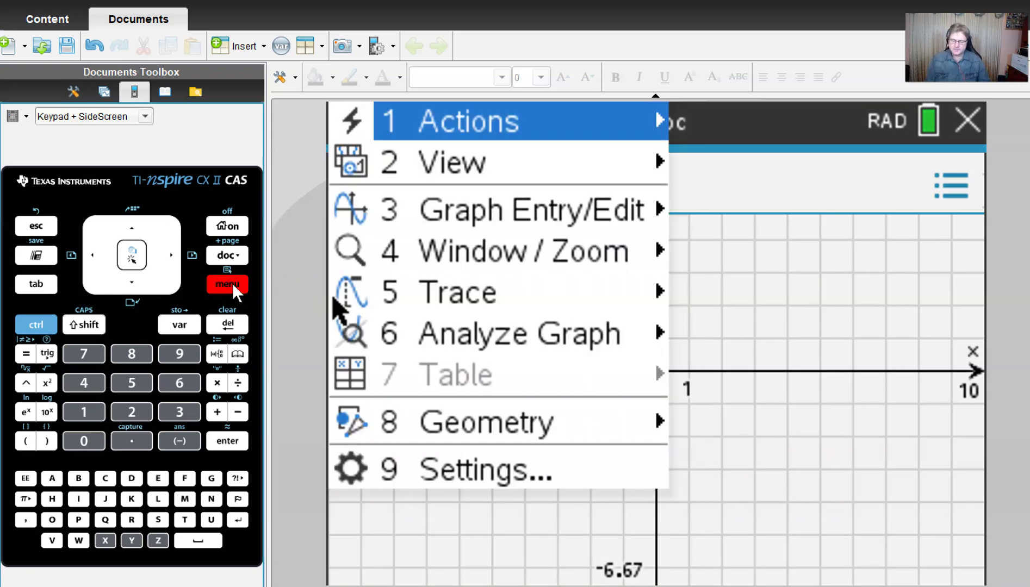
key("Down")
key("Down")
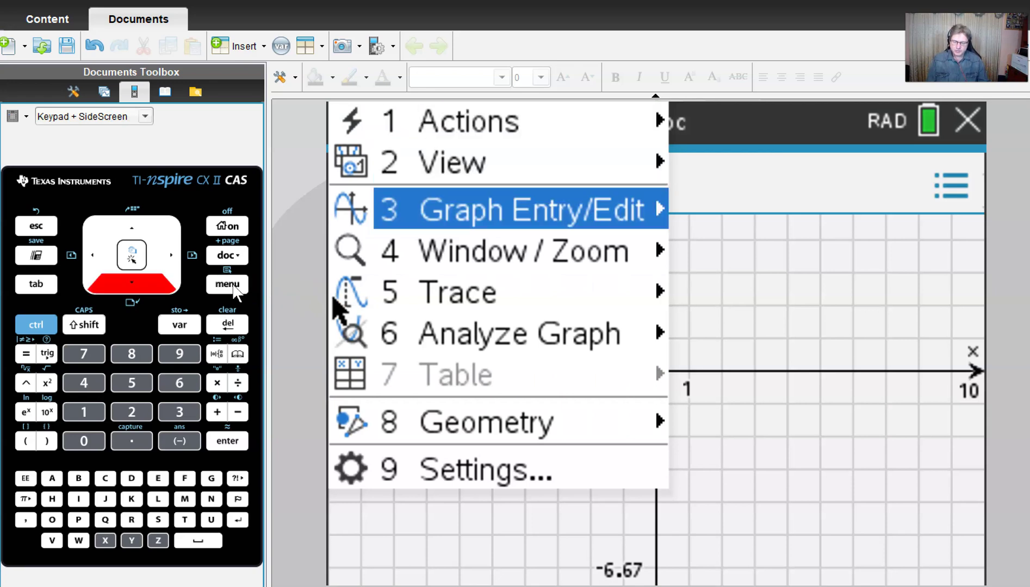
key("Right")
key("Down")
key("Down")
key("Down")
key("Down")
key("Down")
key("Down")
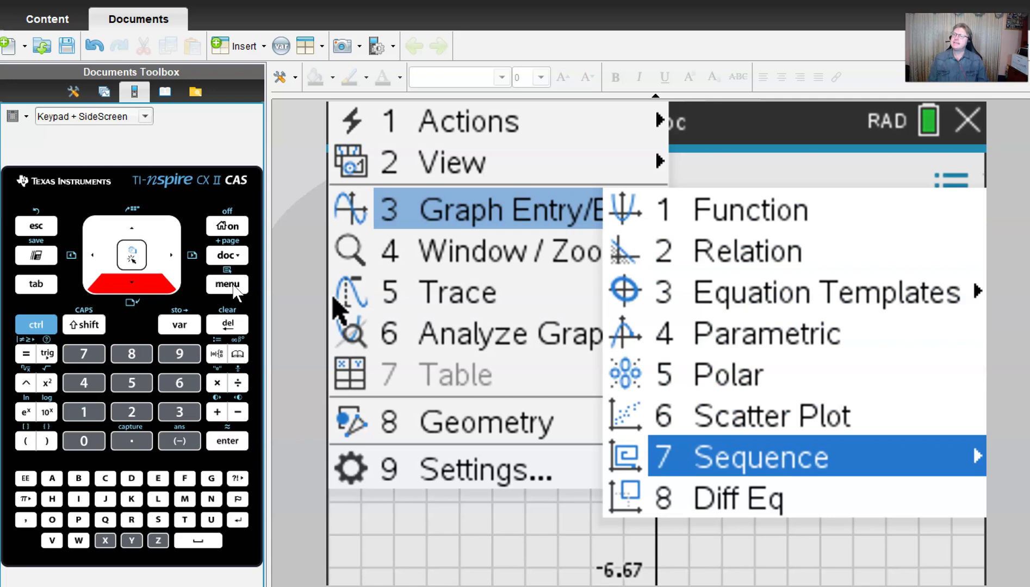
key("Right")
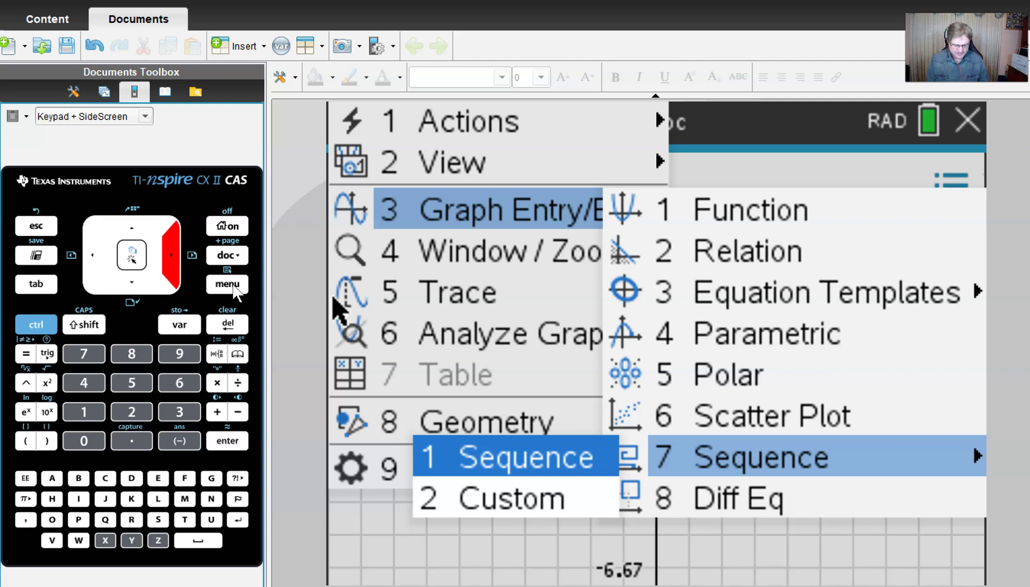
key("Return")
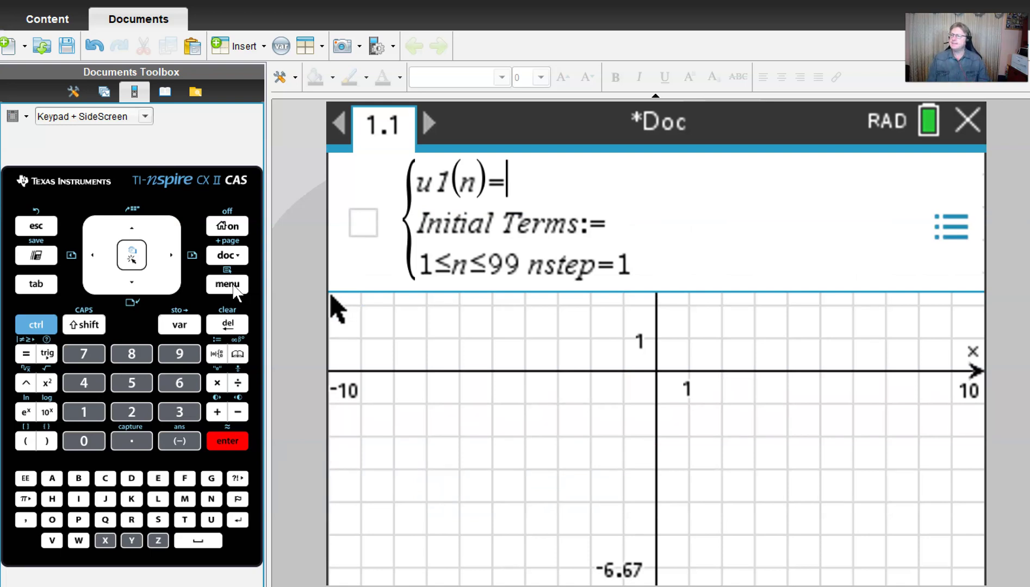
Step: Define the sequence u1(n) as the fraction n/(2n+1), without initial terms, and plot it
left_click(36, 325)
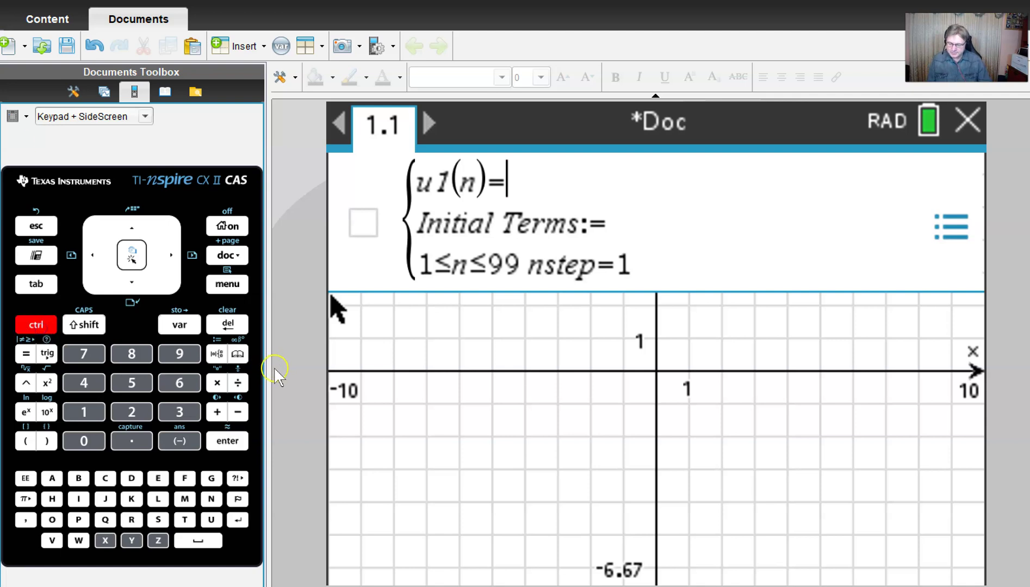
left_click(239, 384)
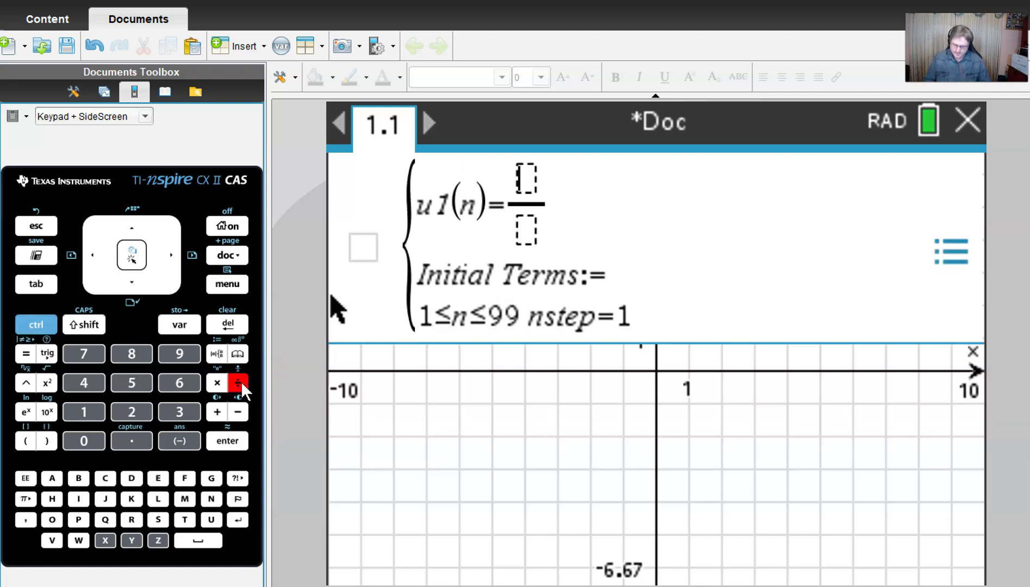
type("n/")
key("Down")
type("2n+1")
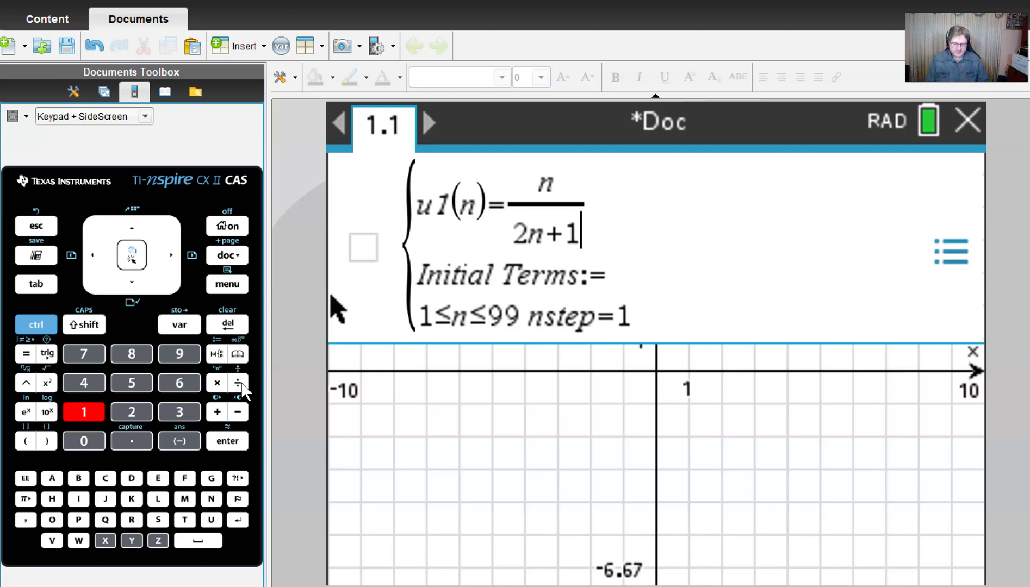
key("Return")
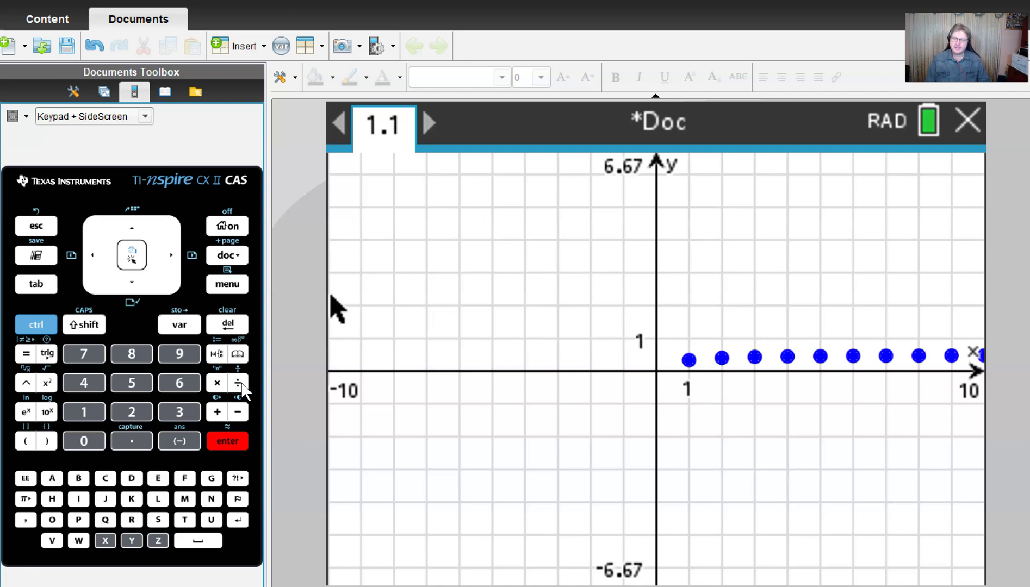
left_click(278, 467)
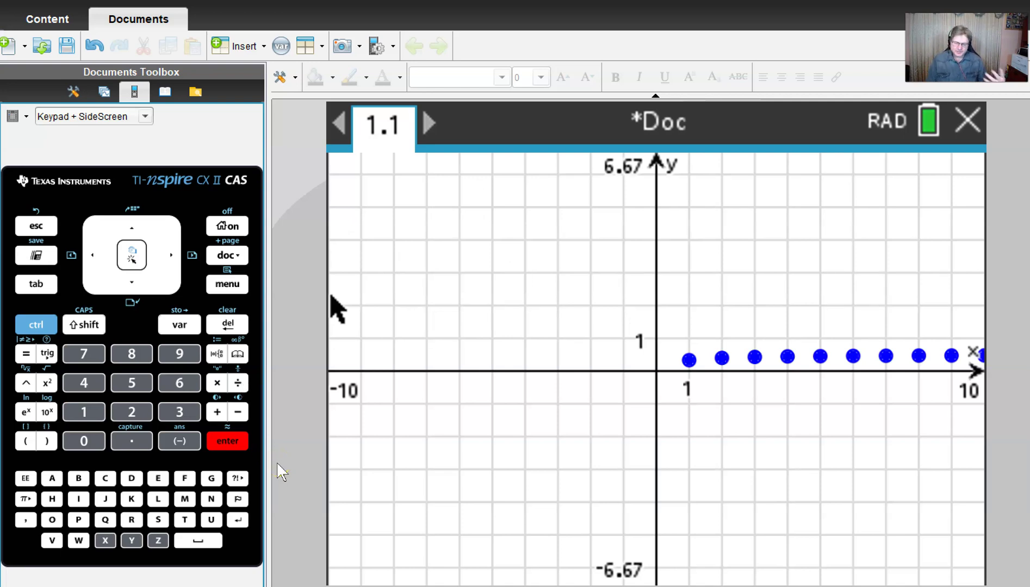
left_click(451, 566)
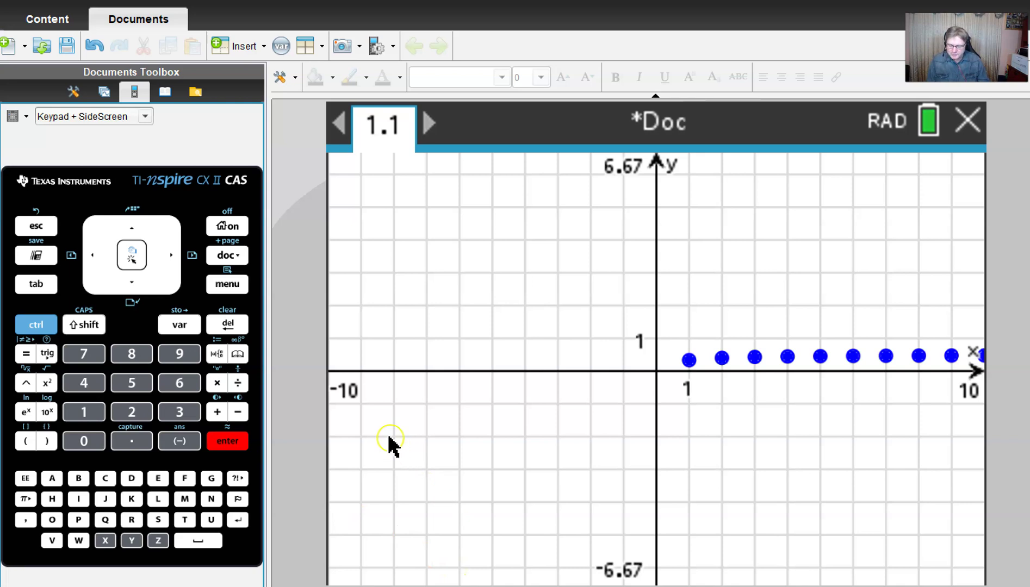
left_click(342, 391)
left_click(344, 396)
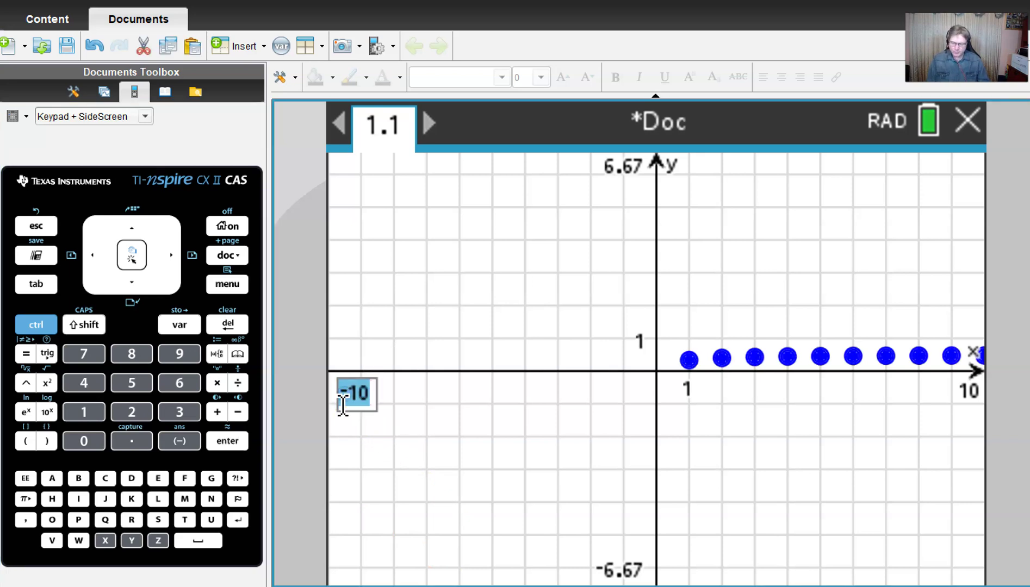
left_click(495, 296)
Step: In the graph's window settings, set XMin to -1, XMax to 30 and XScale to 1
left_click(218, 287)
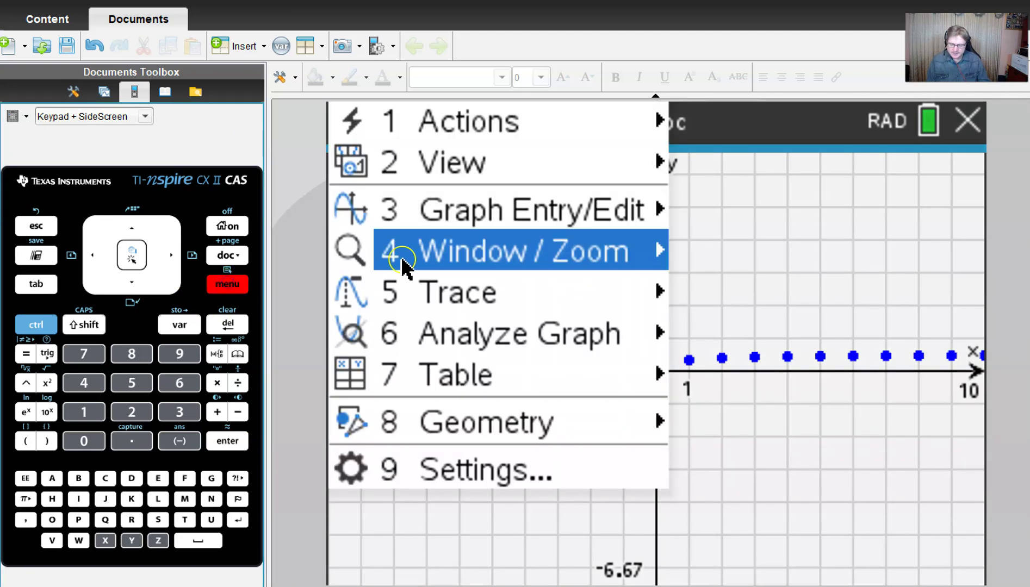
left_click(457, 252)
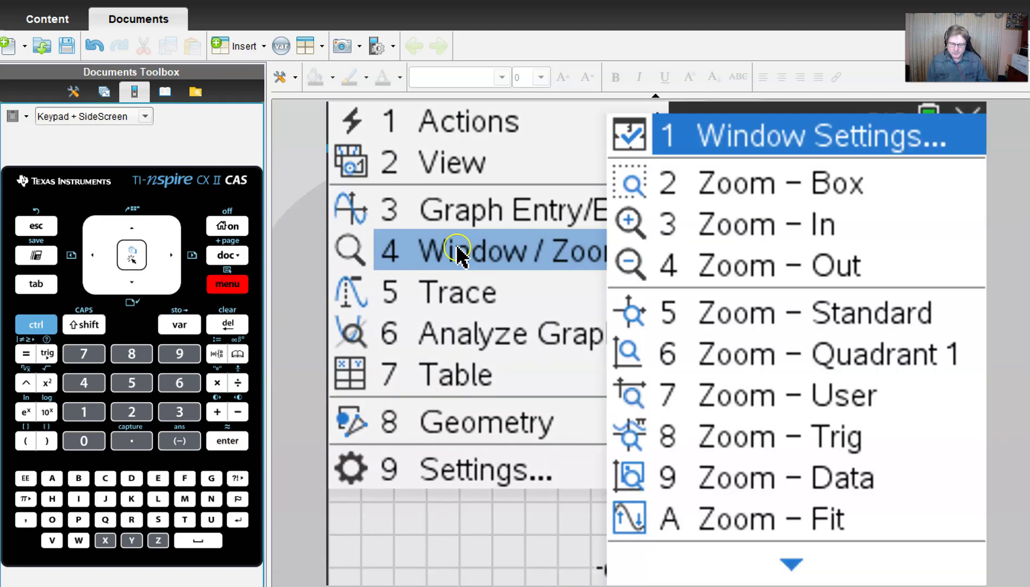
left_click(696, 154)
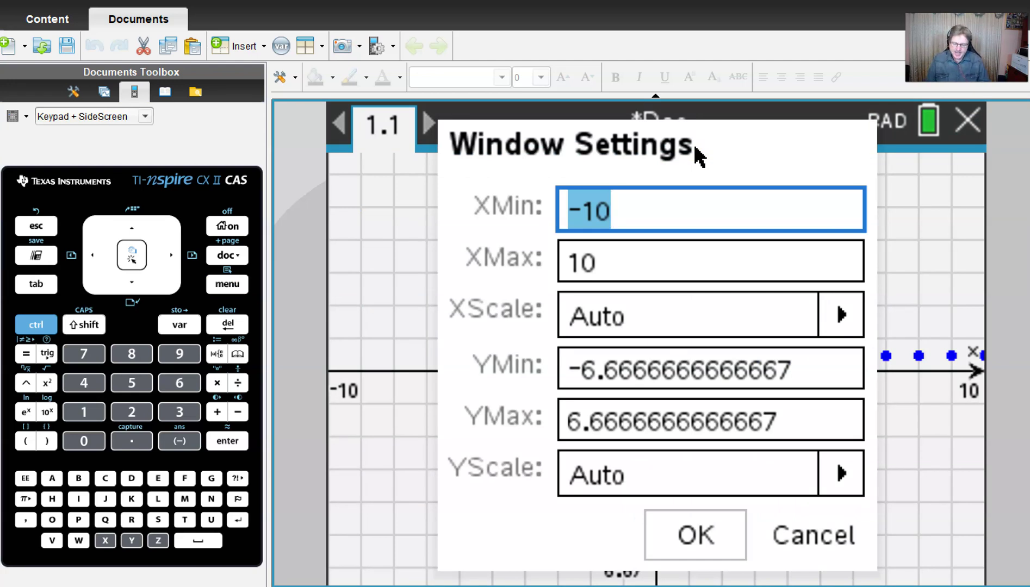
type("-2")
key("BackSpace")
type("1")
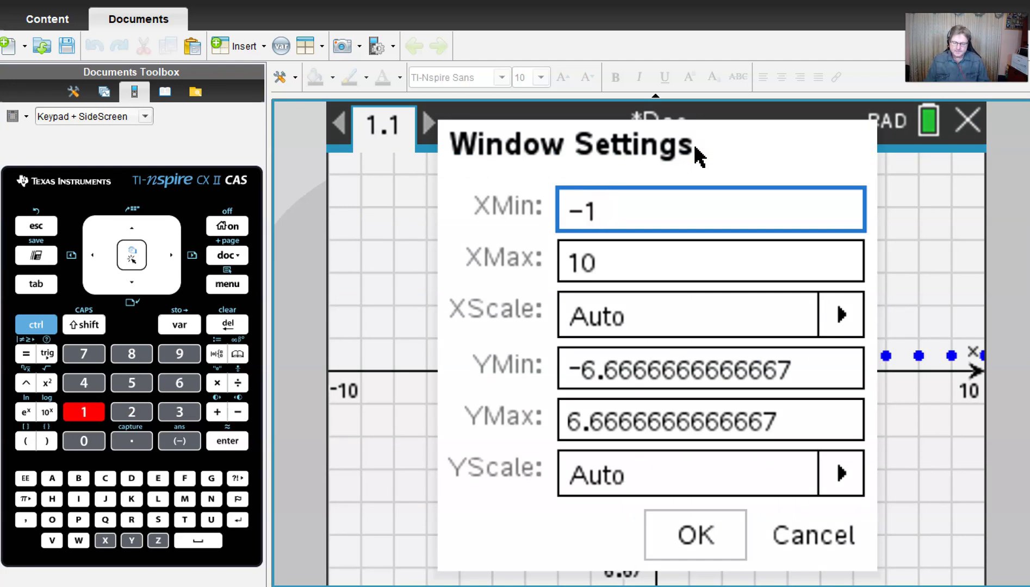
key("Tab")
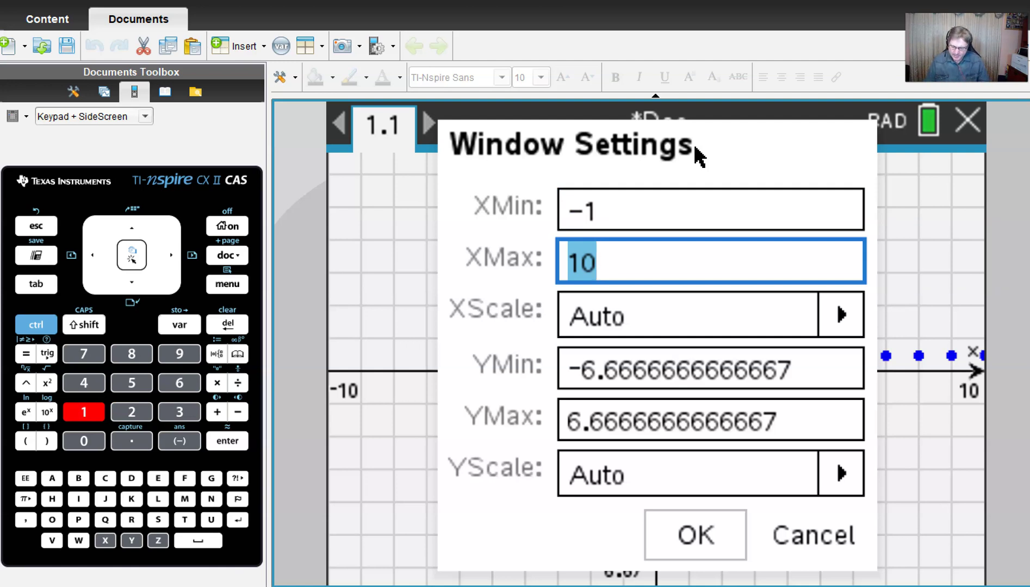
type("30")
key("Tab")
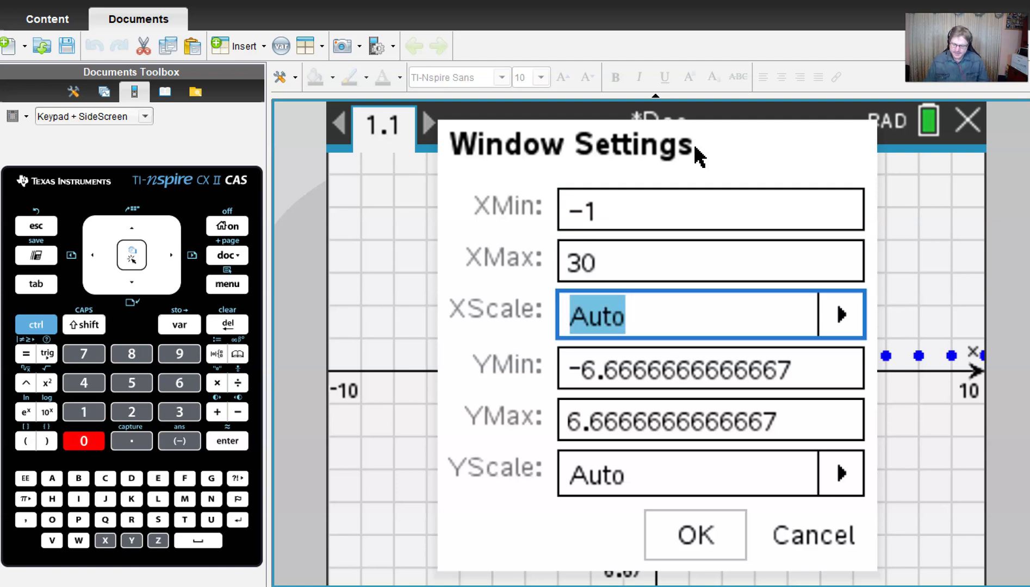
type("1")
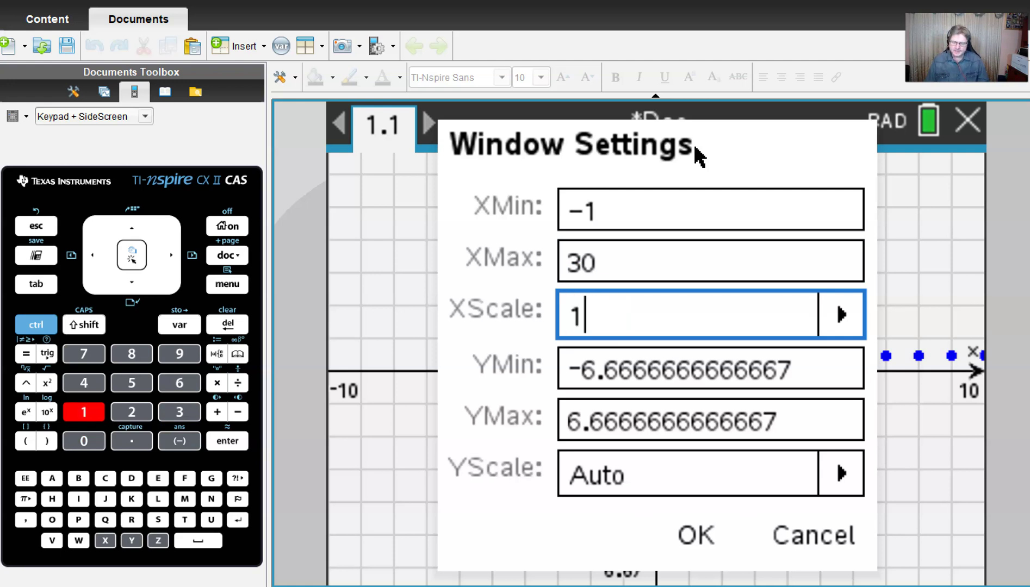
key("Tab")
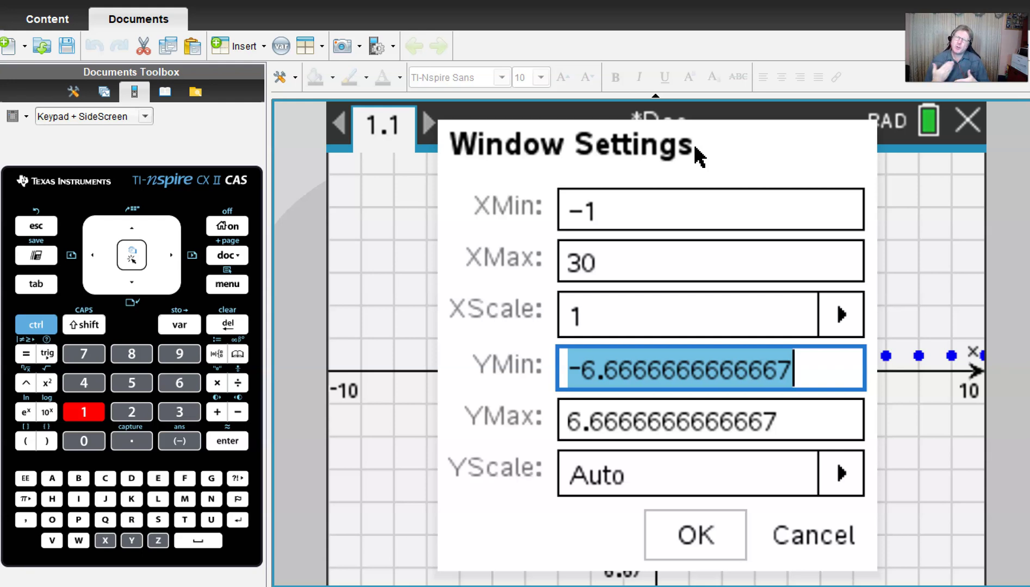
Step: Set YMin to -0.1, YMax to 0.5 and YScale to .05, and apply the window settings
type("-0.1")
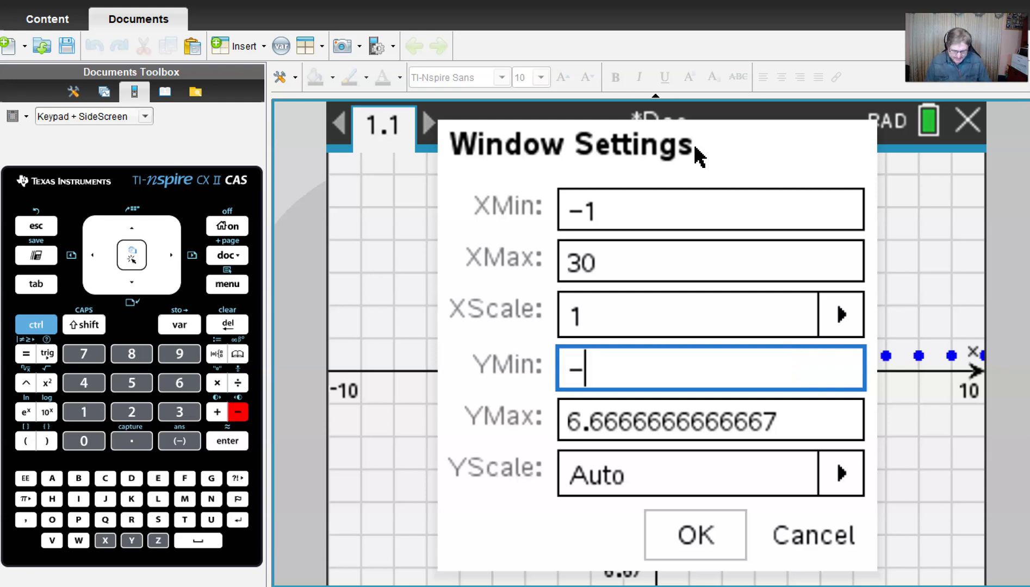
key("Tab")
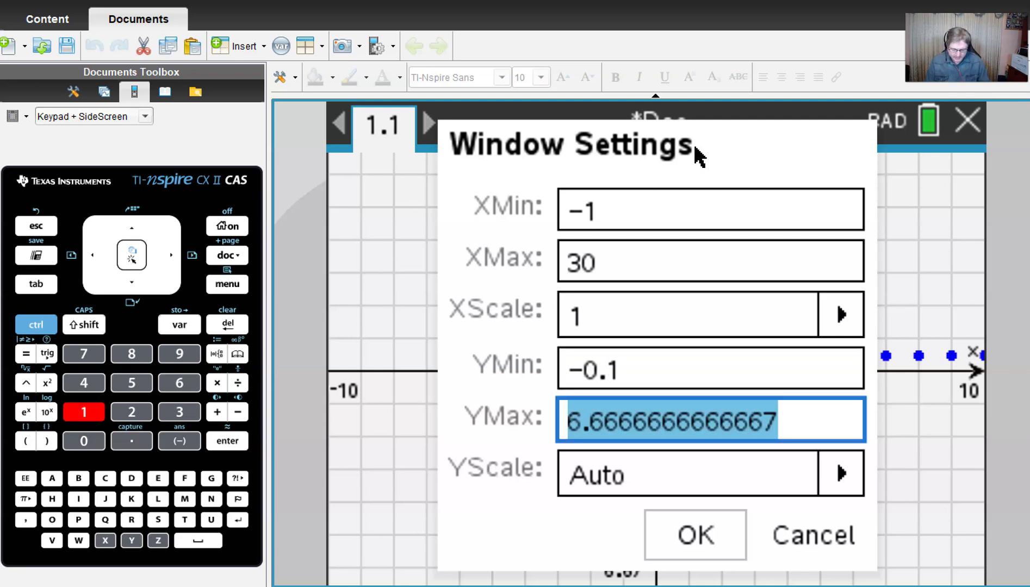
type("0.5")
key("Tab")
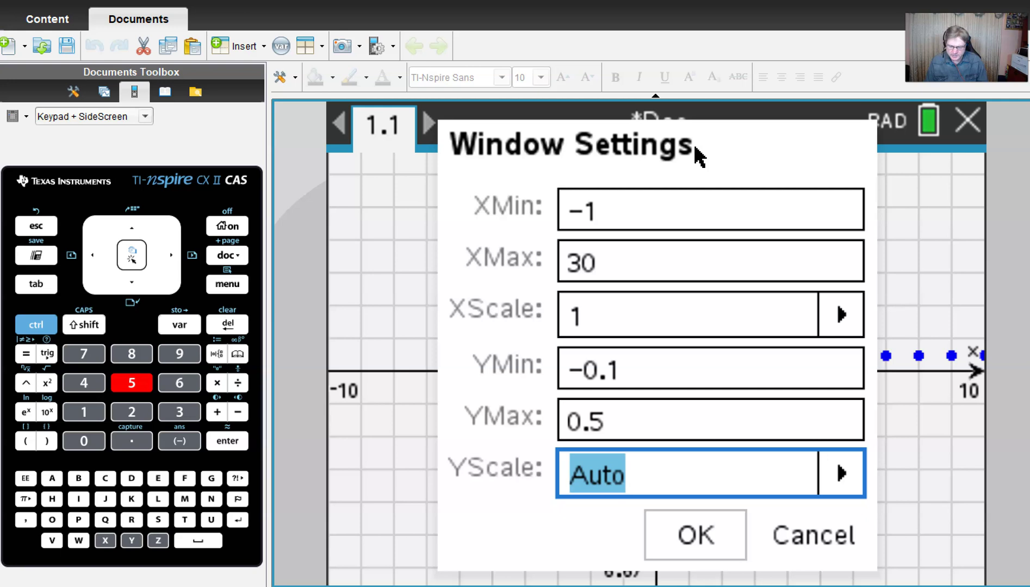
type(".05")
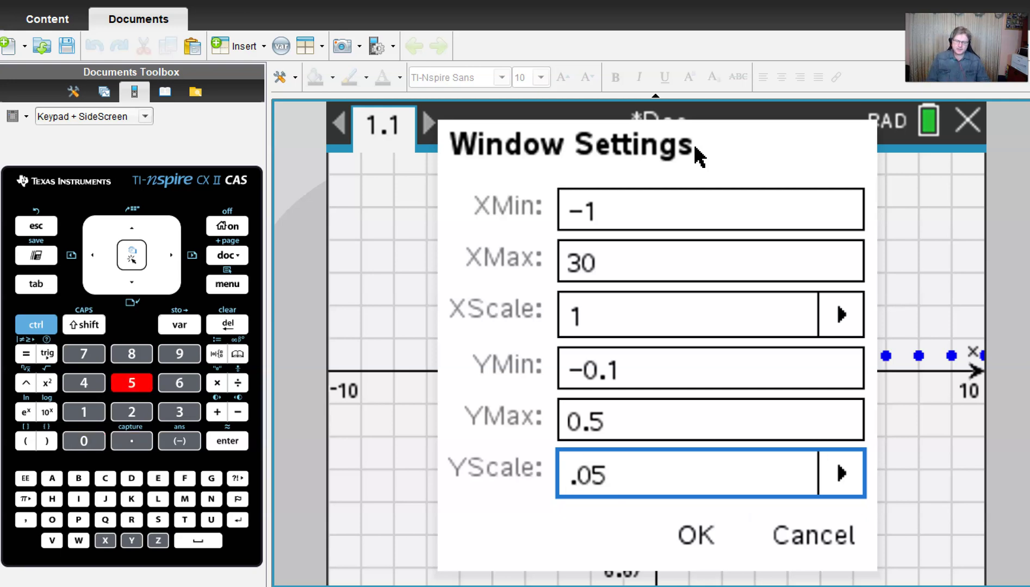
left_click(693, 538)
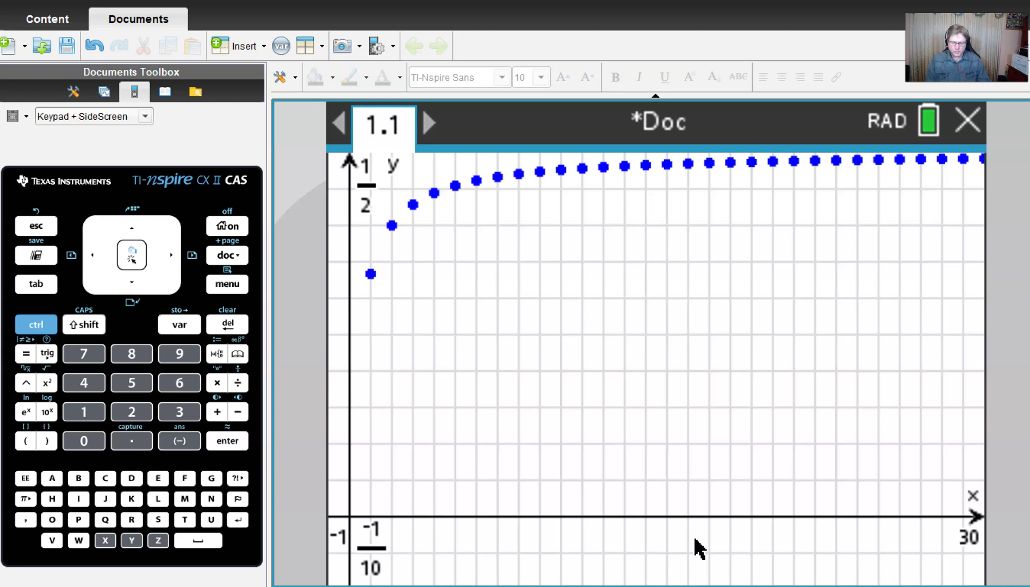
Step: Pan the graph so the plotted sequence points move away from the graph's upper edge, with YMax at about 0.71
left_click(796, 249)
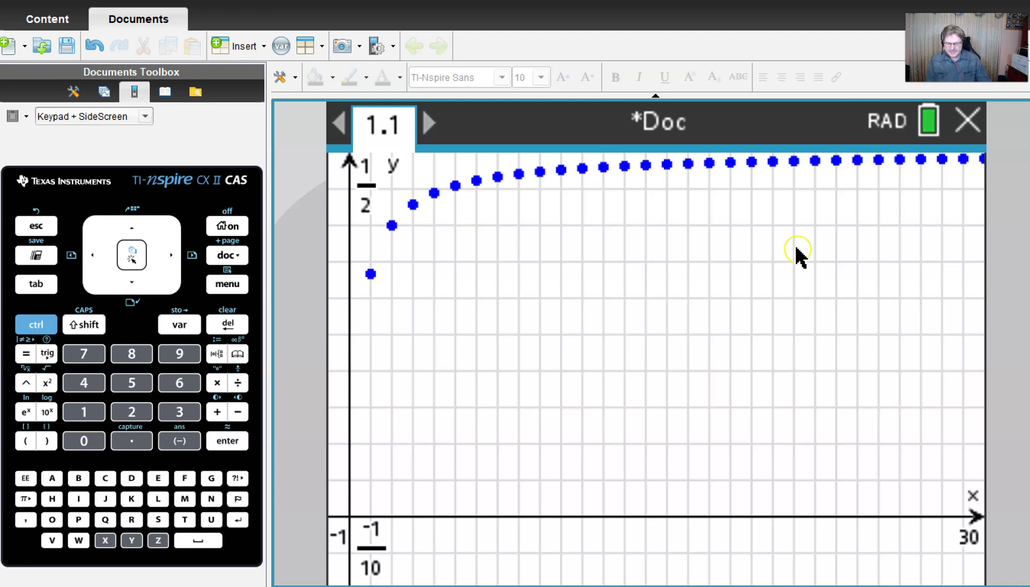
left_click(503, 263)
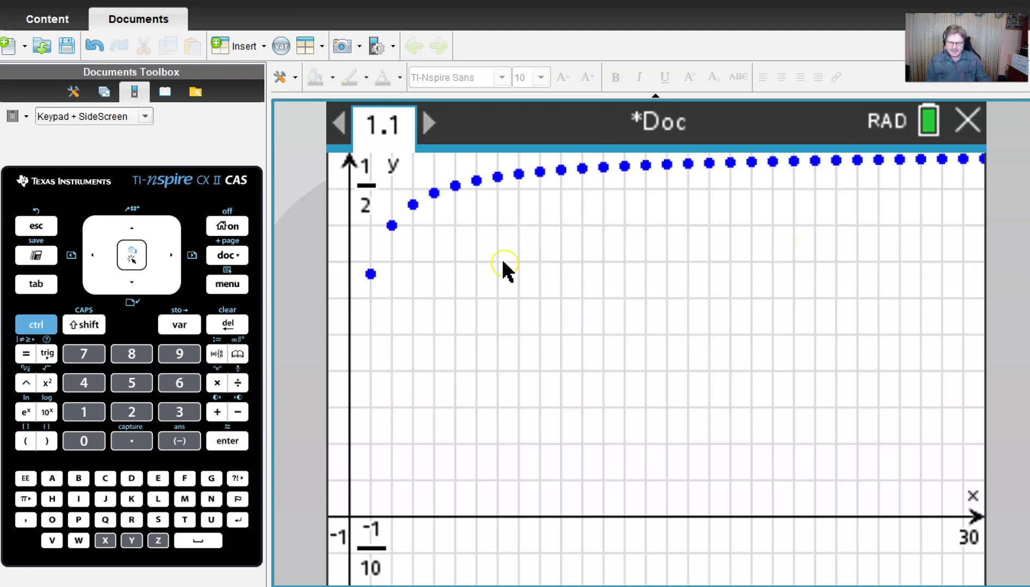
left_click_drag(507, 256, 591, 413)
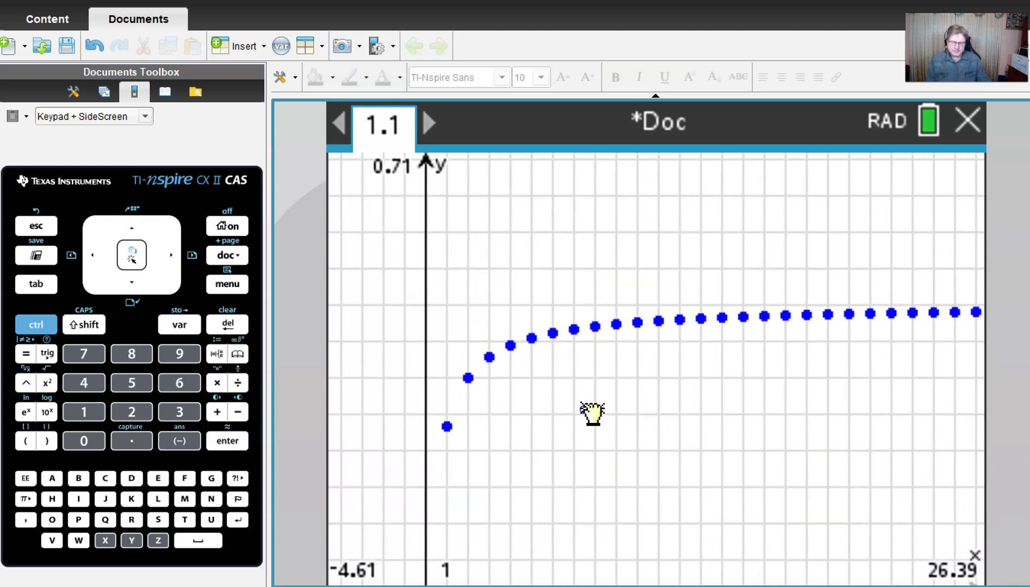
left_click(753, 360)
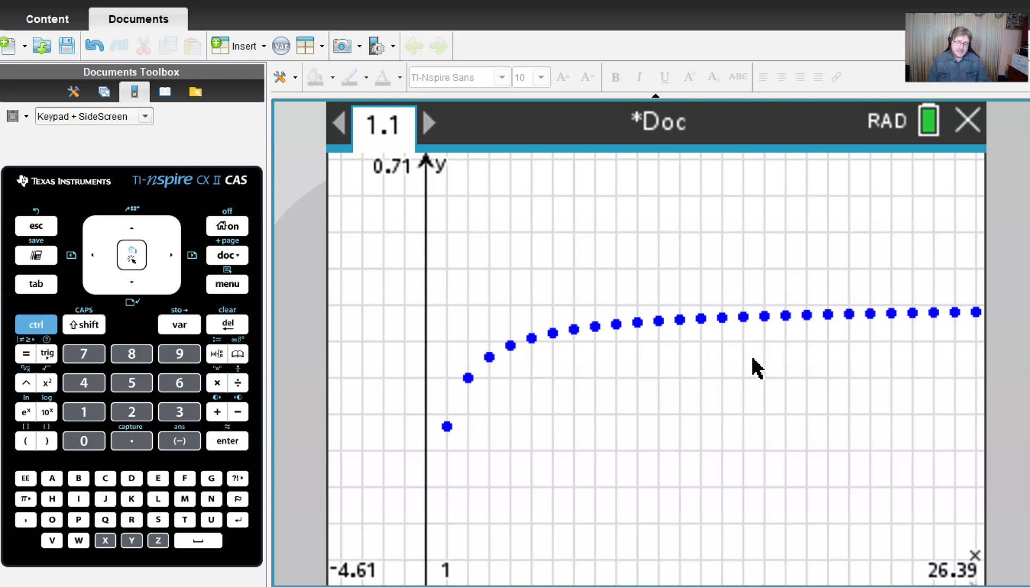
left_click(417, 317)
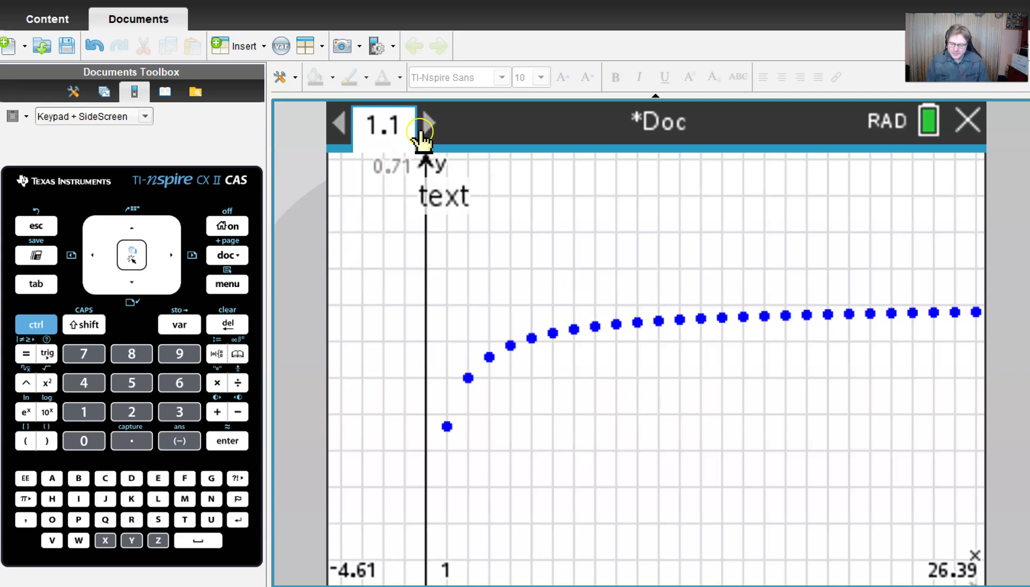
Step: Add a Lists & Spreadsheet page to the document
left_click(28, 327)
left_click(225, 256)
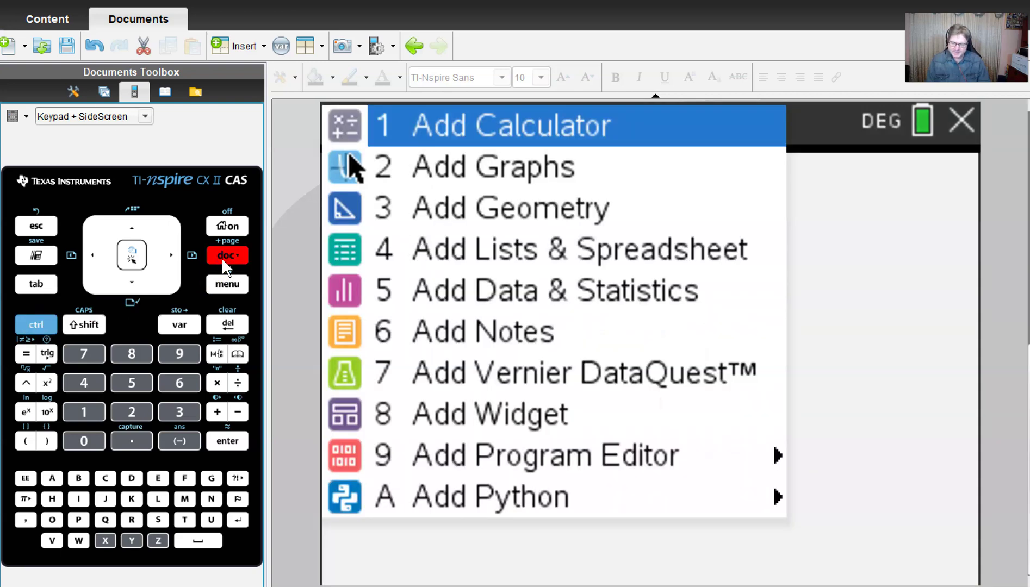
left_click(498, 254)
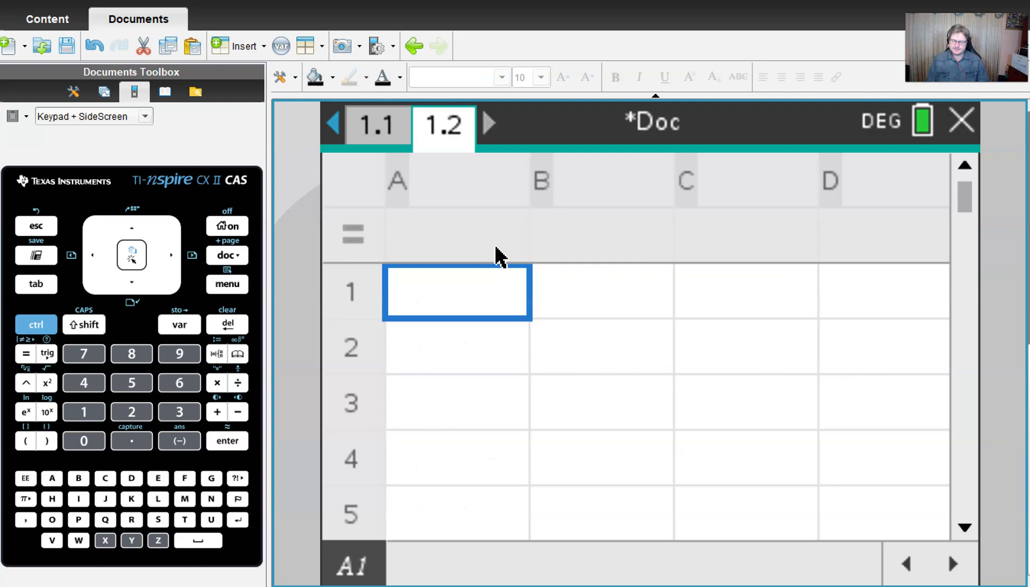
Step: Name spreadsheet column A n
key("Up")
key("Up")
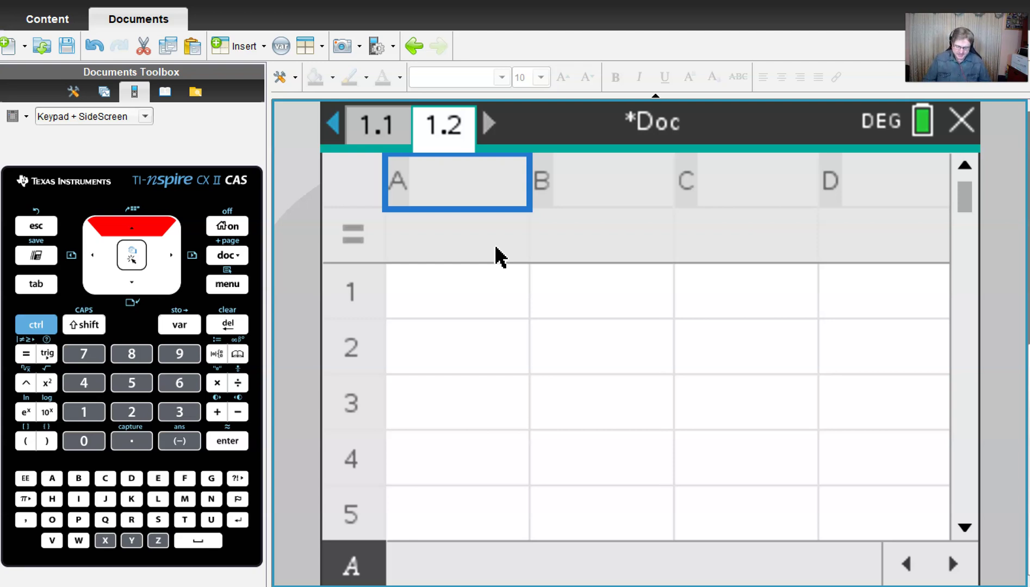
type("n")
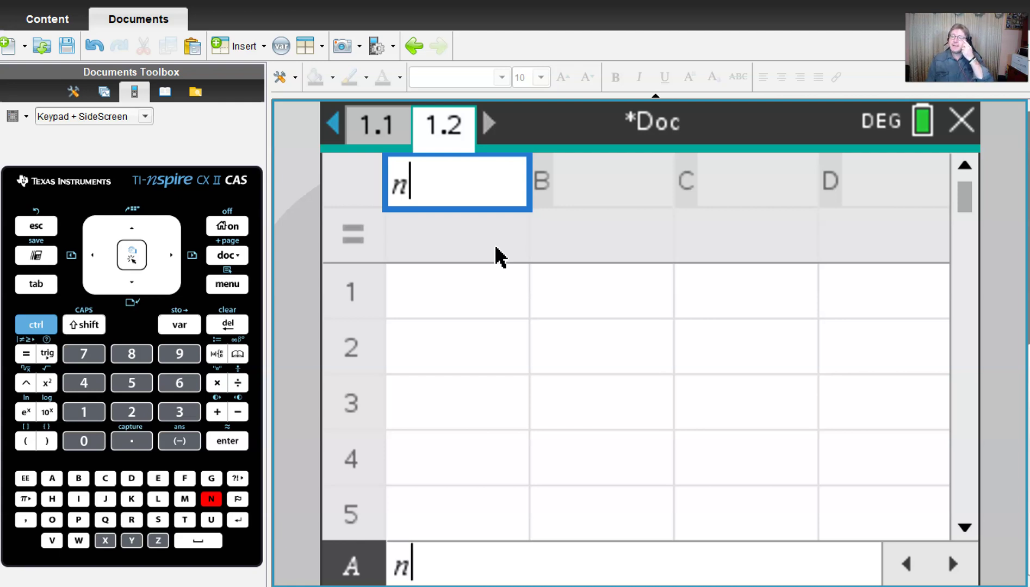
key("Down")
key("Down")
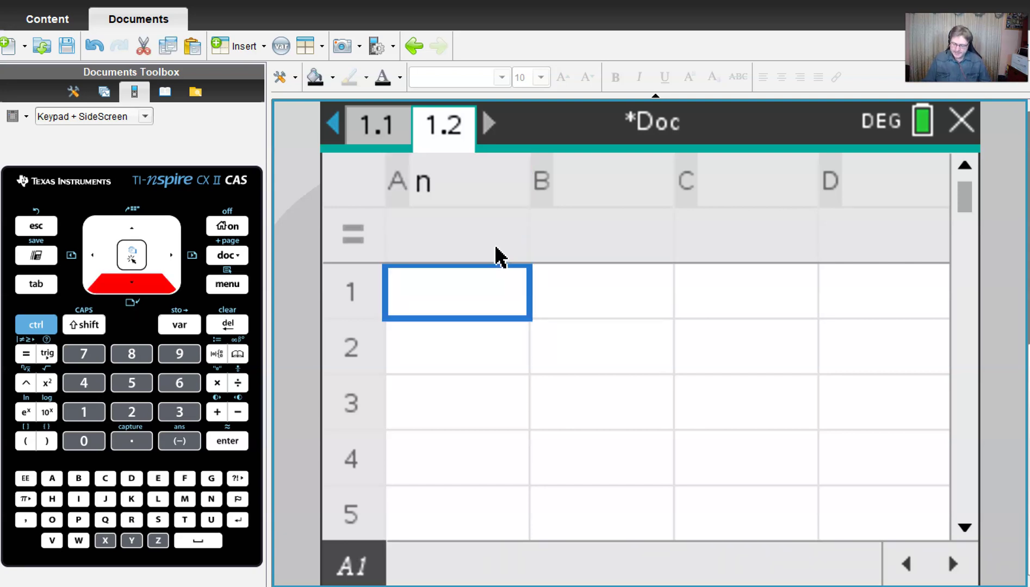
Step: Fill cells A1 to A10 of column n with the whole numbers 1 to 10
type("1")
key("Down")
type("2")
key("Down")
type("3")
key("Down")
type("4")
key("Down")
type("5")
key("Down")
type("6")
key("Down")
type("7")
key("Down")
type("8")
key("Down")
key("9")
key("Down")
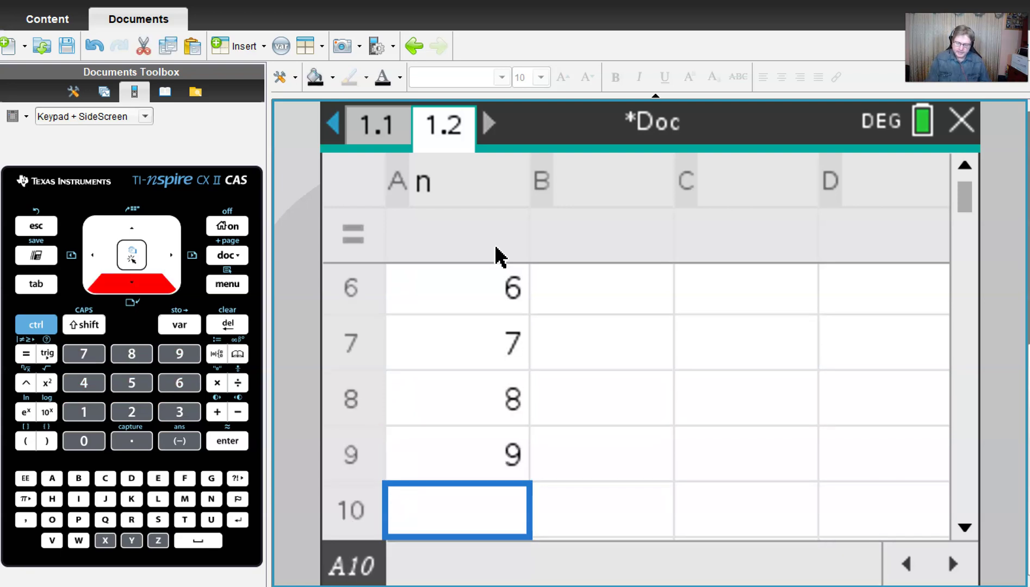
type("10")
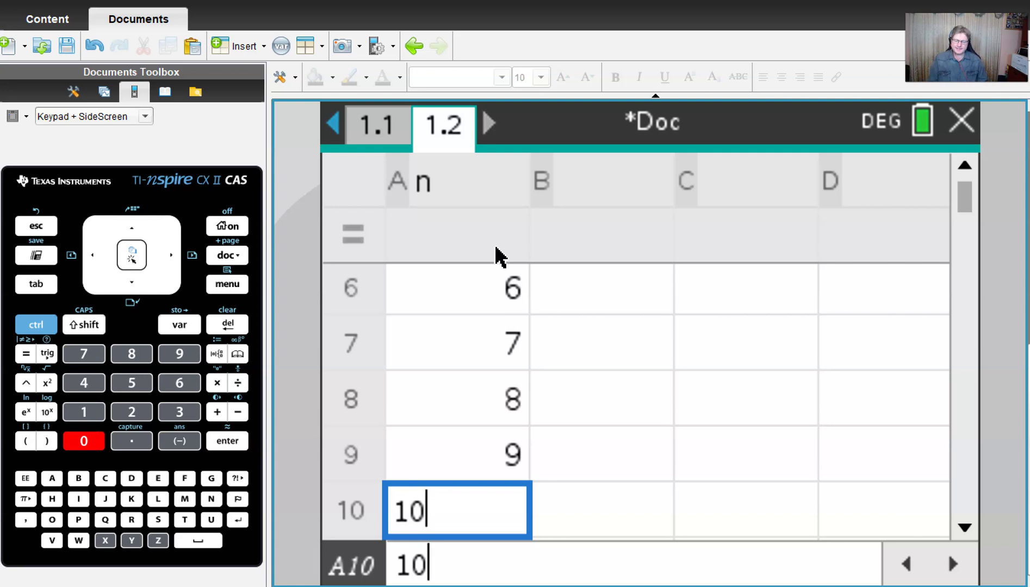
key("Up")
Step: Name column B seqa
key("Up")
key("Up")
key("Up")
key("Up")
key("Up")
key("Up")
key("Up")
key("Up")
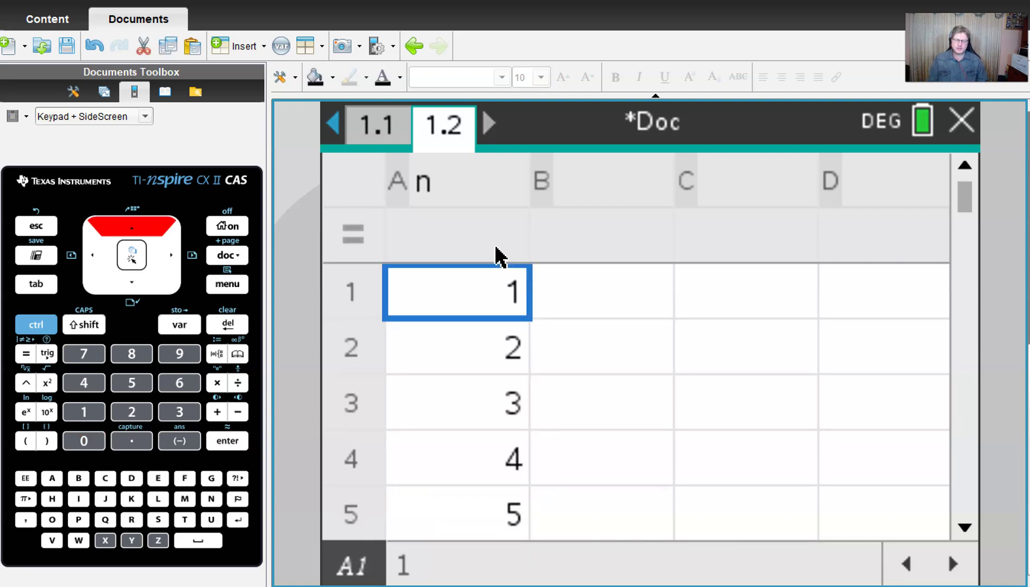
key("Up")
key("Up")
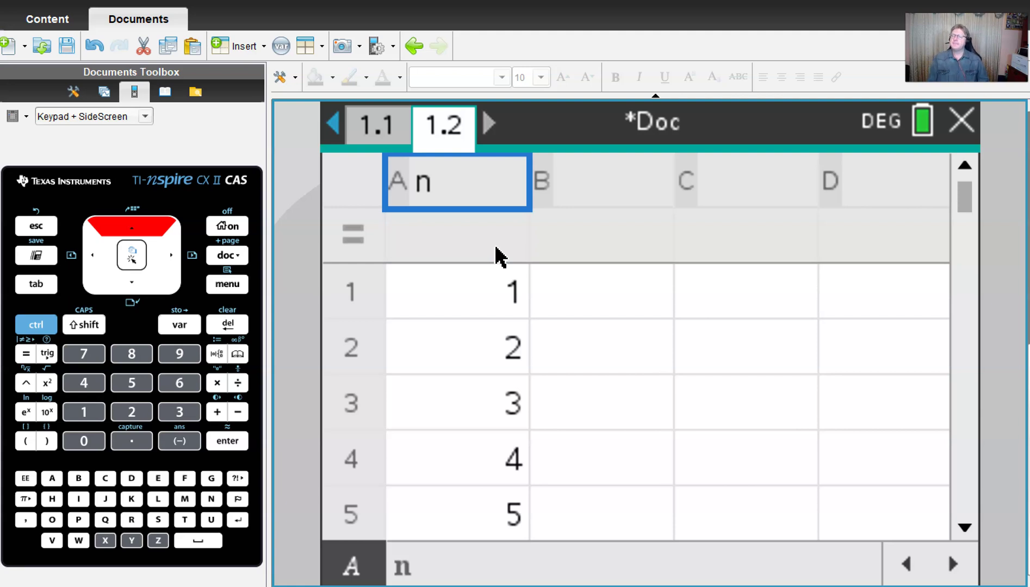
key("Right")
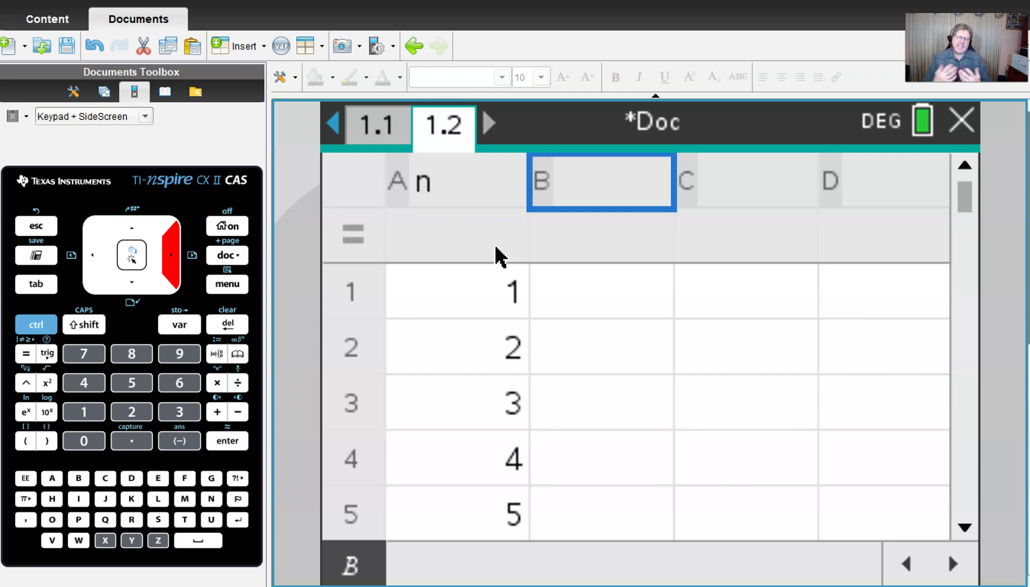
type("seqa")
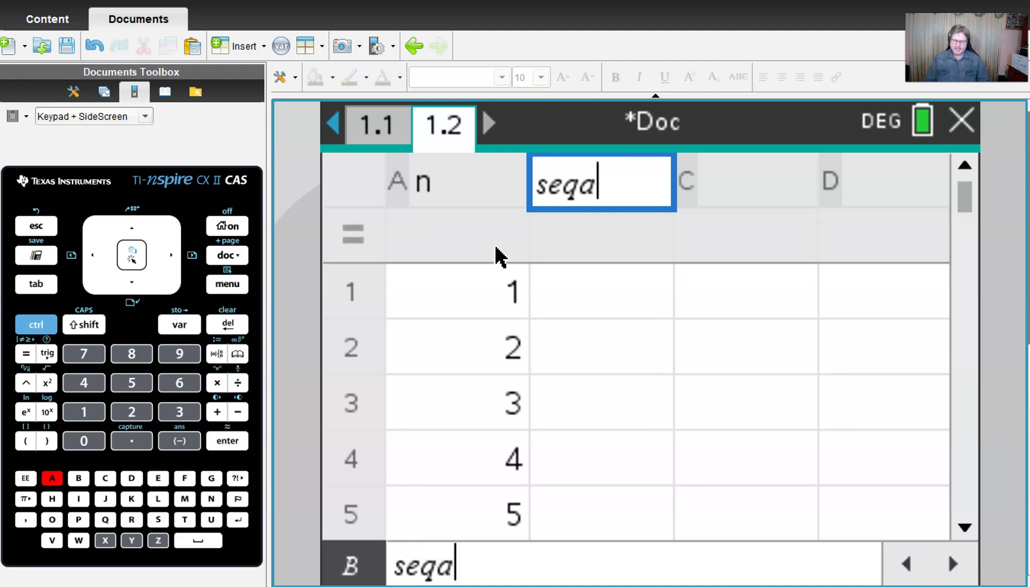
key("BackSpace")
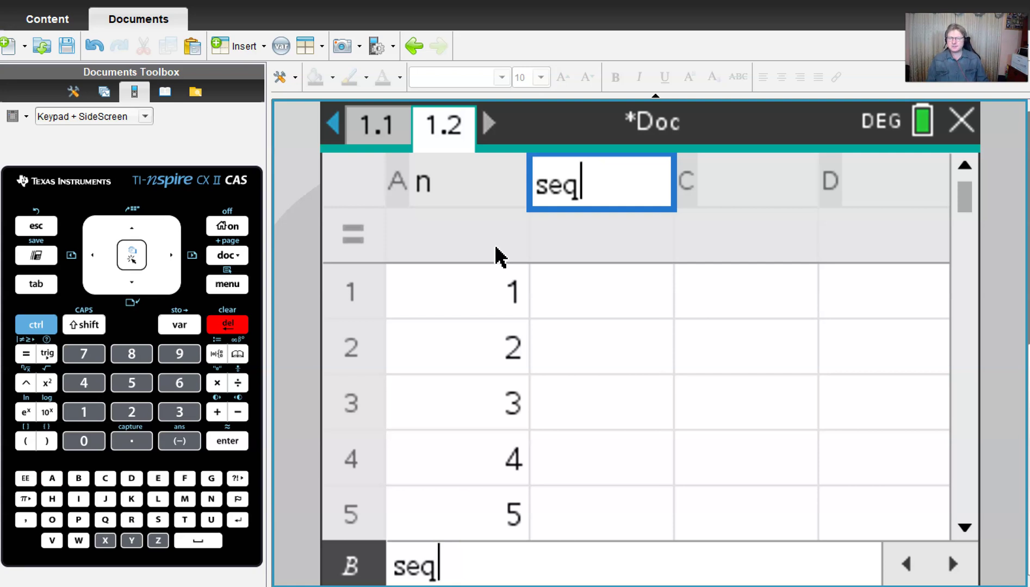
type("a")
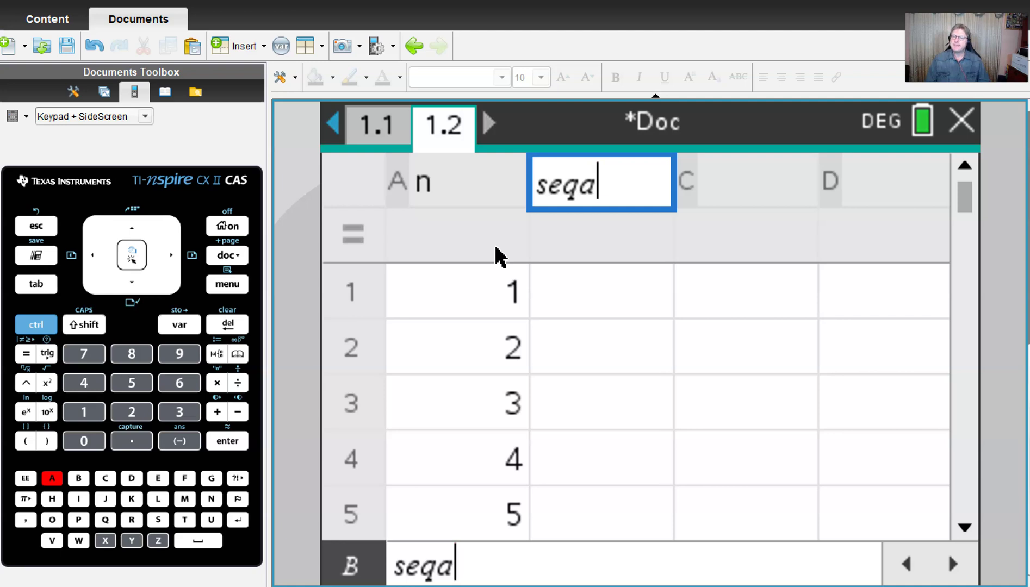
key("Down")
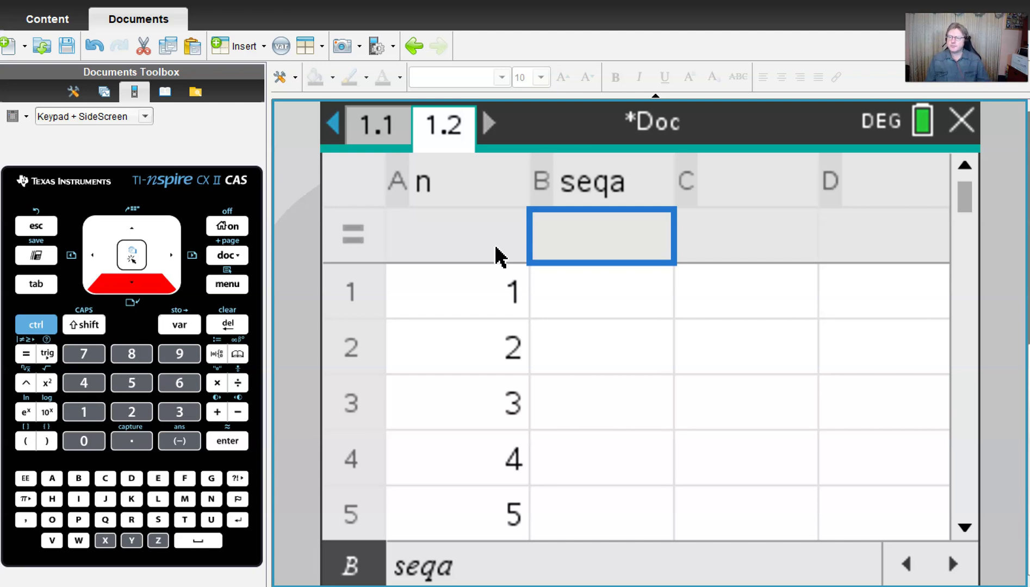
Step: Enter the fraction n/(2n+1) as the column formula for seqa
left_click(44, 325)
left_click(237, 383)
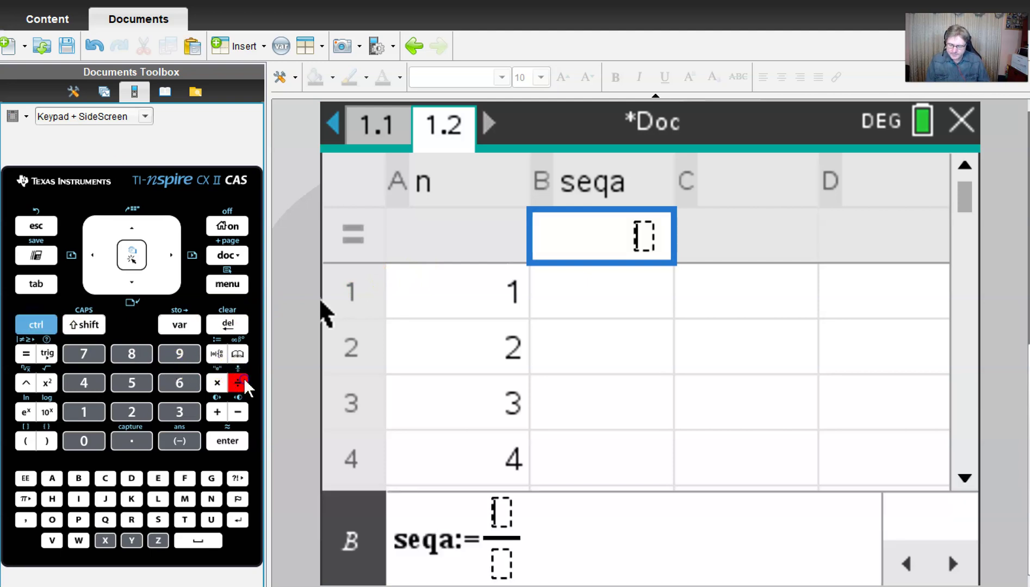
type("n")
key("Down")
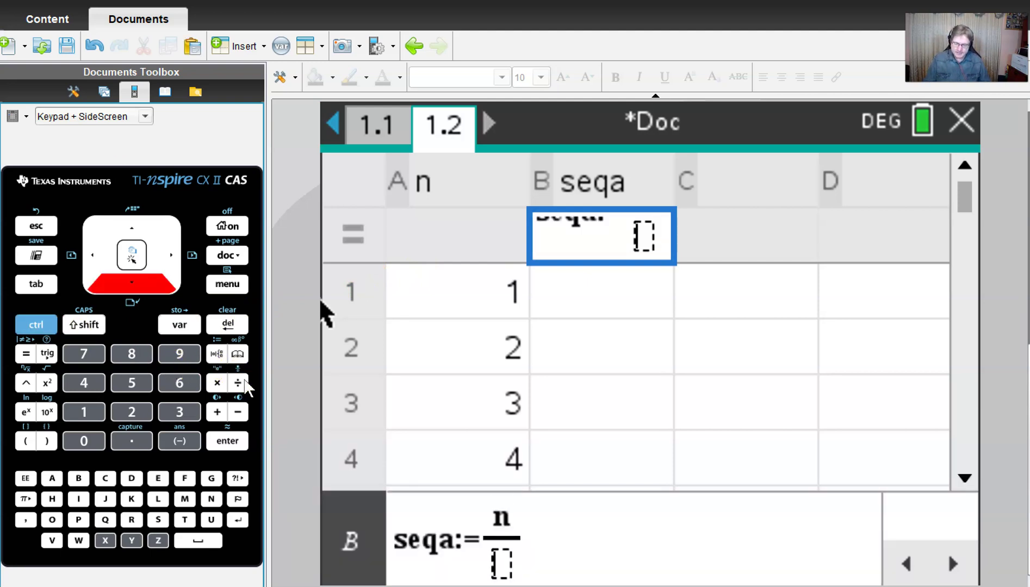
type("2n+1")
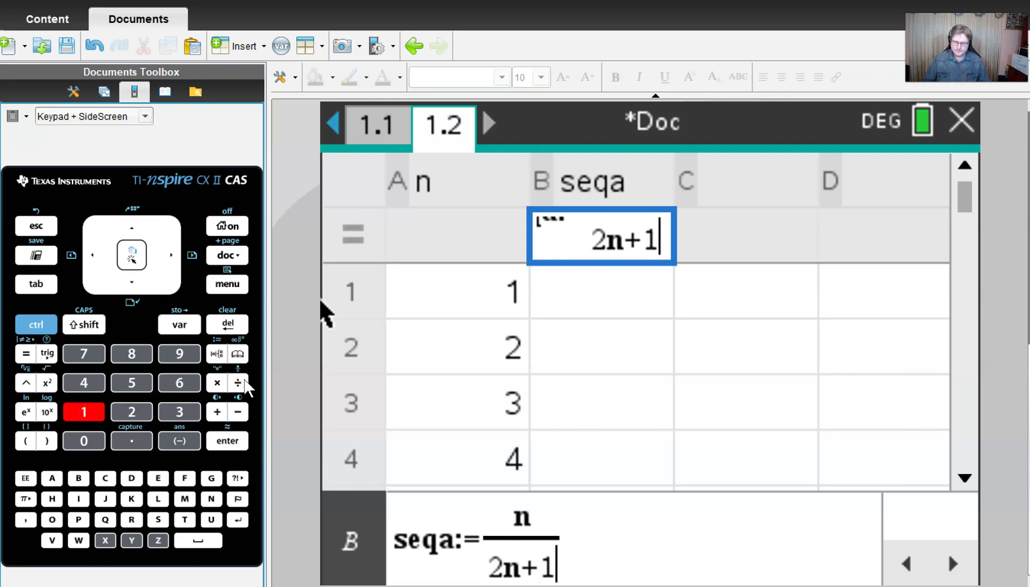
key("Return")
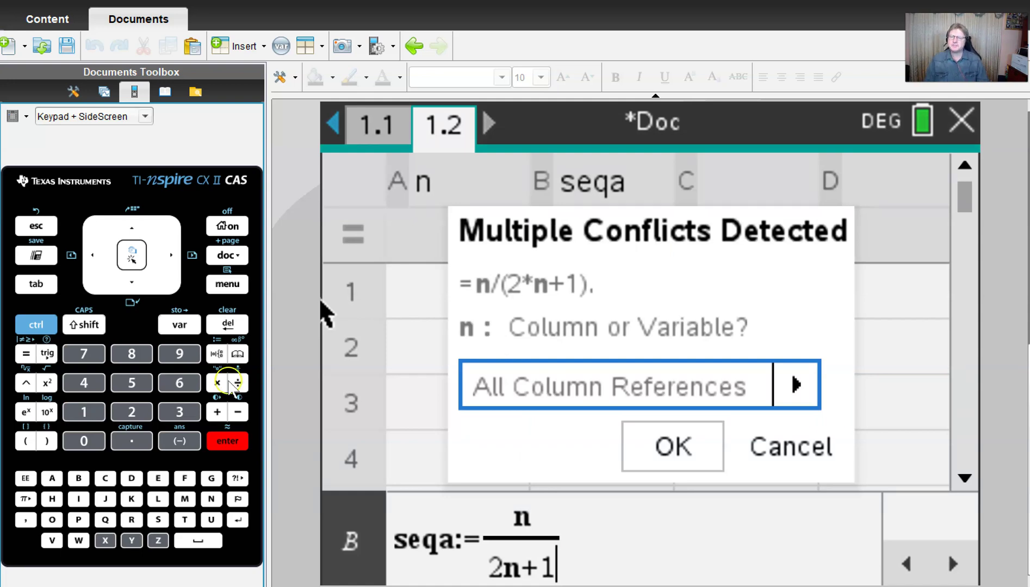
Step: Resolve the conflict over n in the seqa formula by choosing All Variable References
left_click(802, 387)
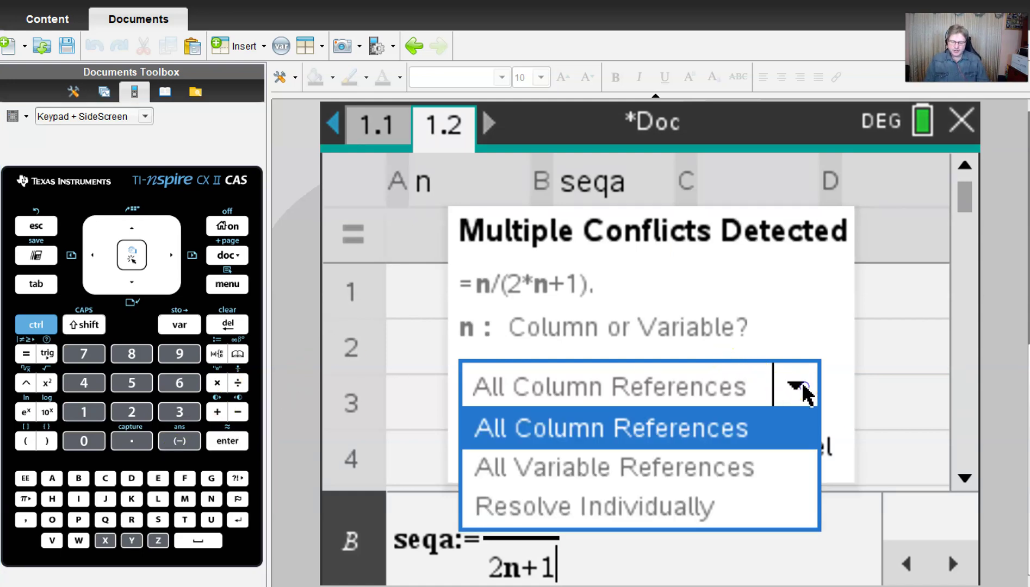
left_click(669, 469)
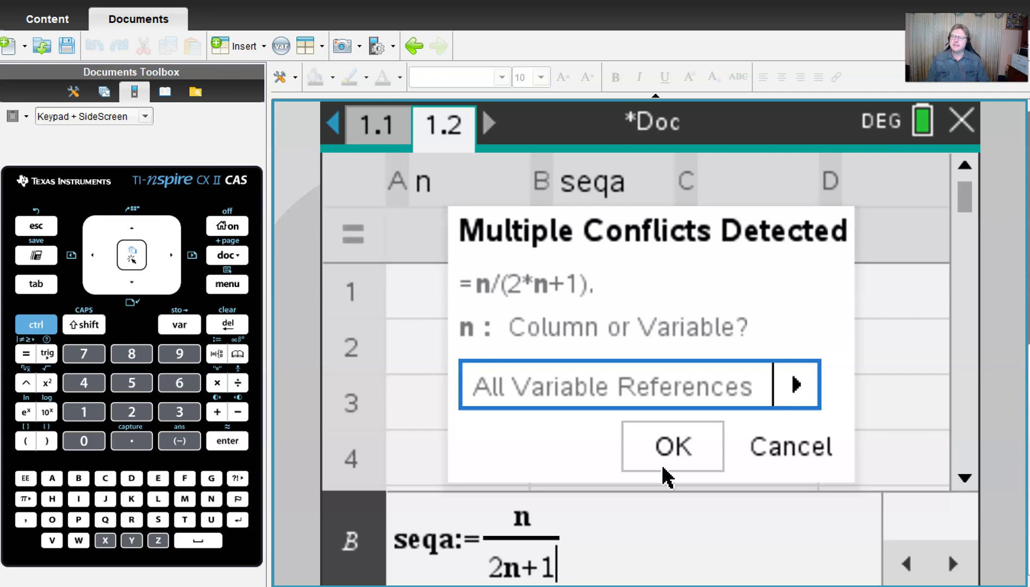
left_click(669, 435)
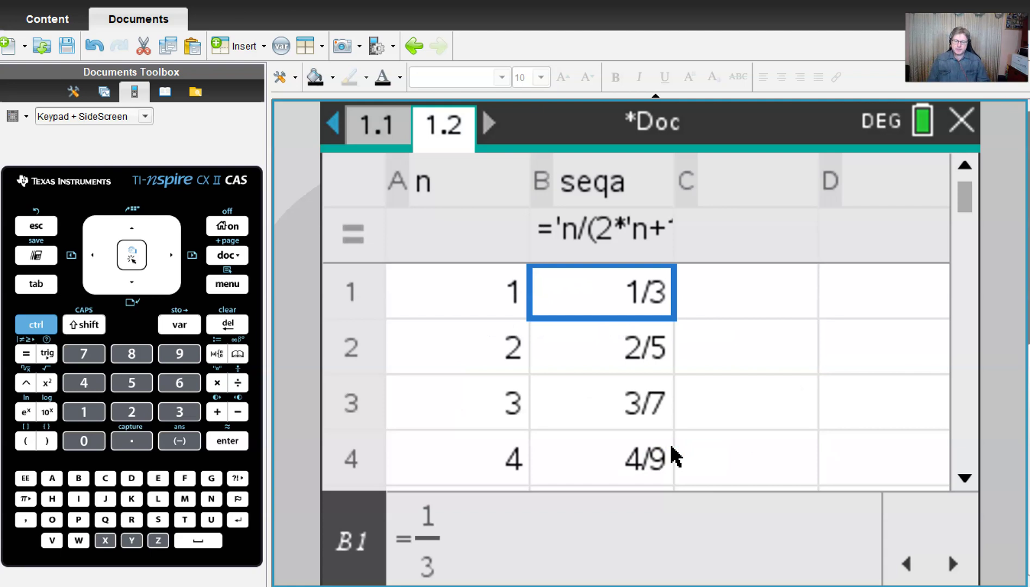
Step: Go through the seqa values in rows 2 to 4 of column B
key("Down")
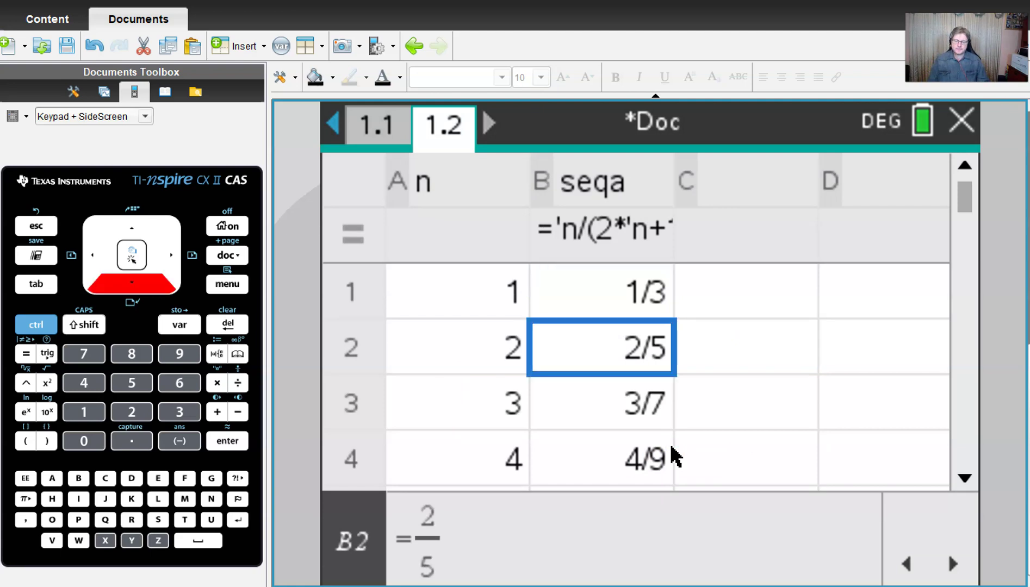
key("Down")
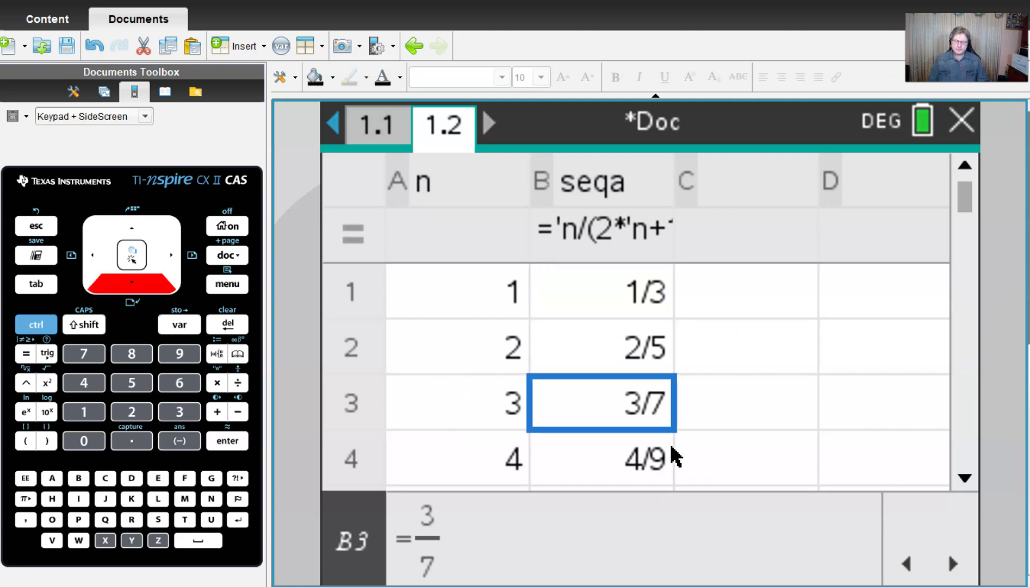
key("Down")
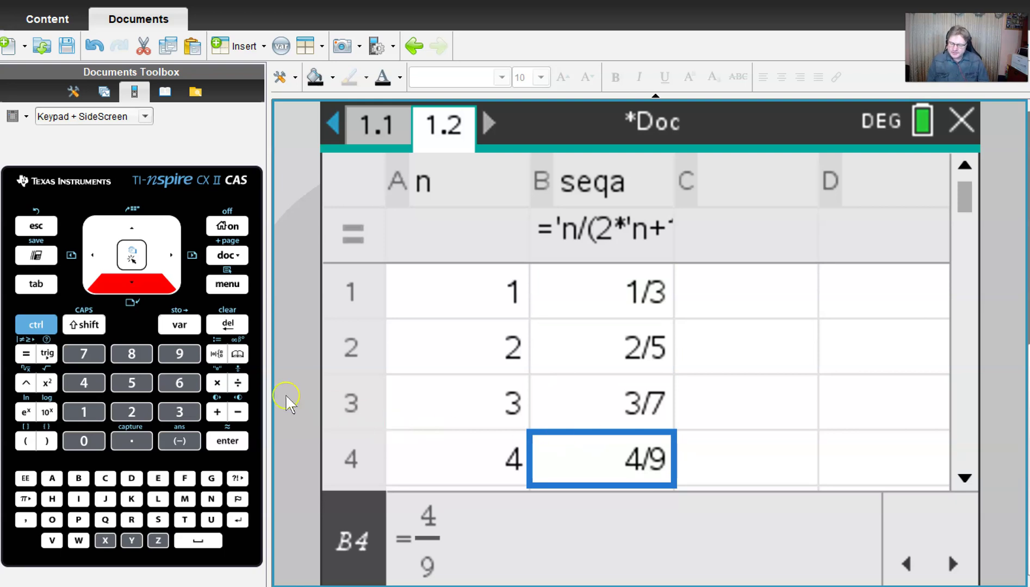
Step: Return to the graph on page 1.1 and pan it to bring the x-axis into view, with YMax at about 0.52
left_click(375, 135)
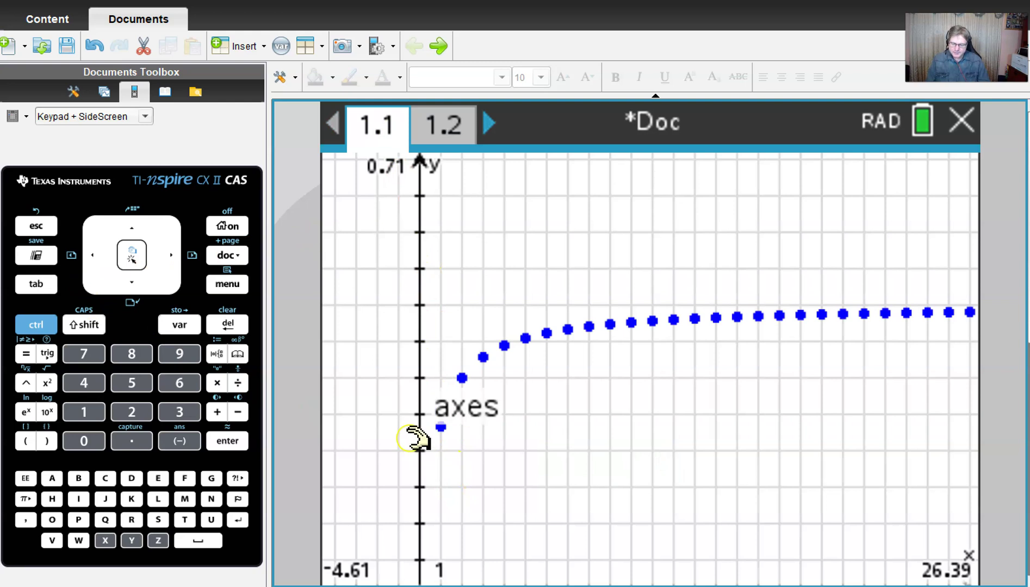
mouse_move(442, 428)
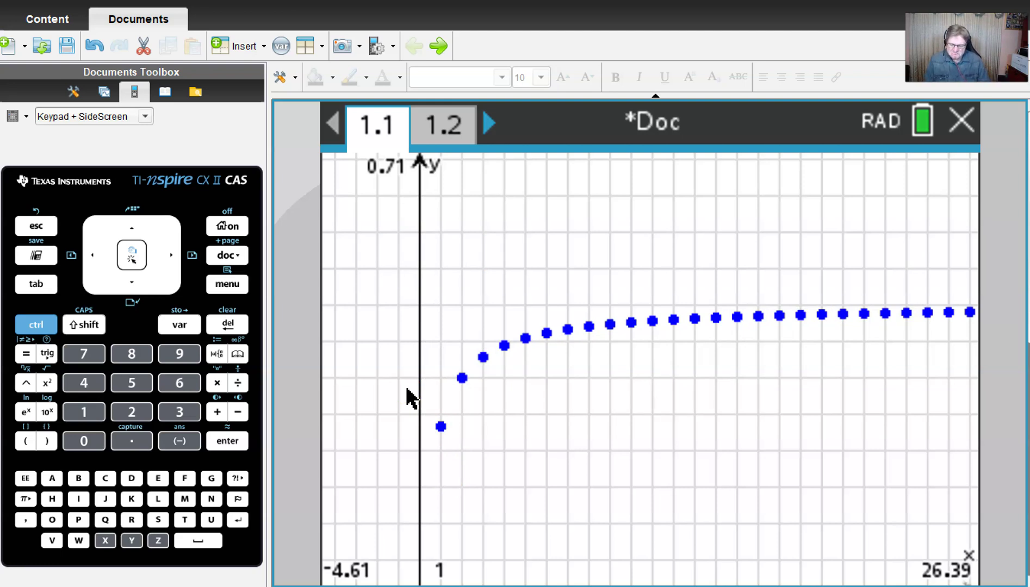
left_click(361, 354)
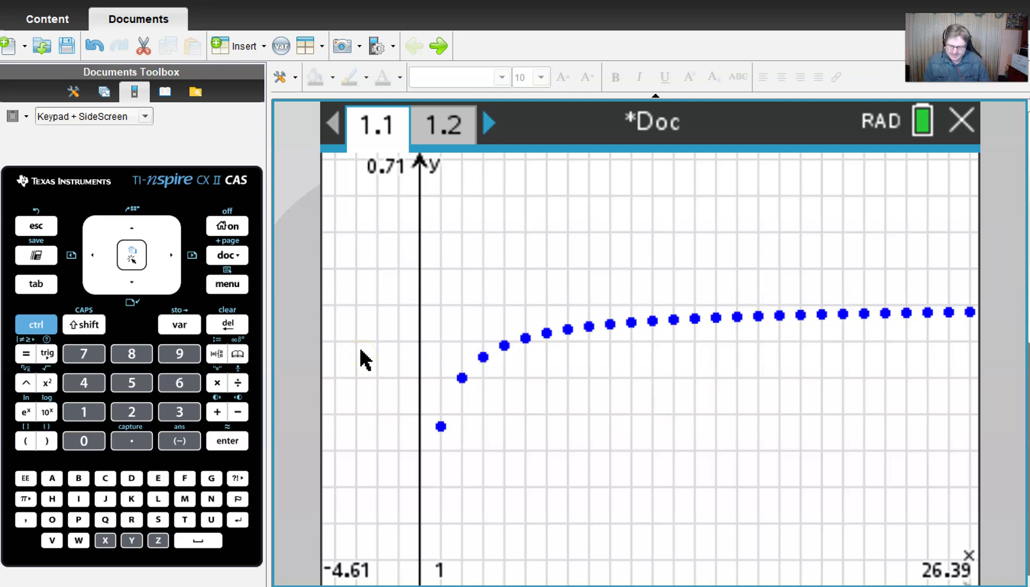
left_click_drag(602, 466, 604, 327)
Step: Set YScale to .1 in the graph's window settings and apply it
left_click(245, 288)
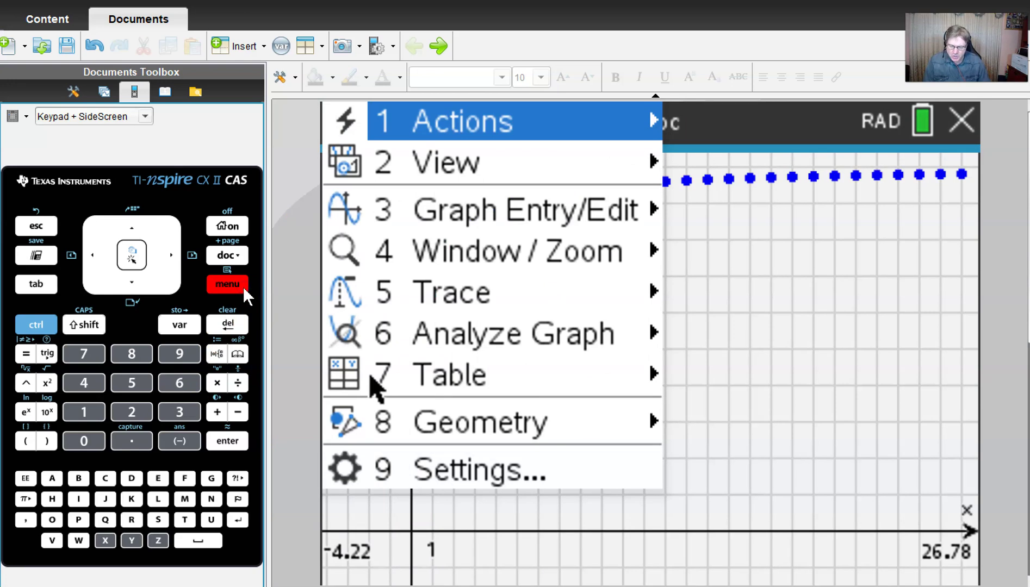
key("Down")
key("Down")
key("Down")
key("Right")
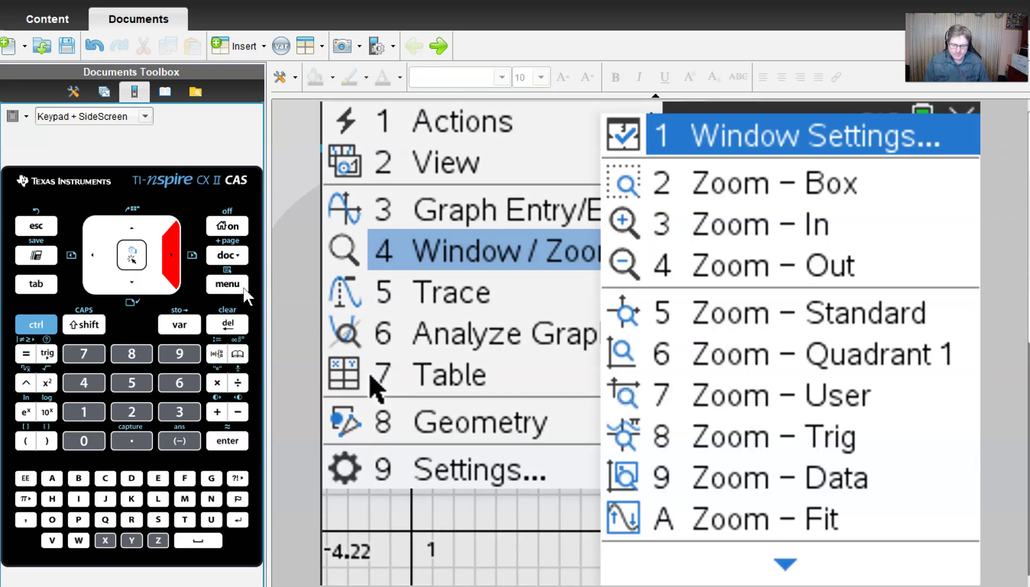
key("Return")
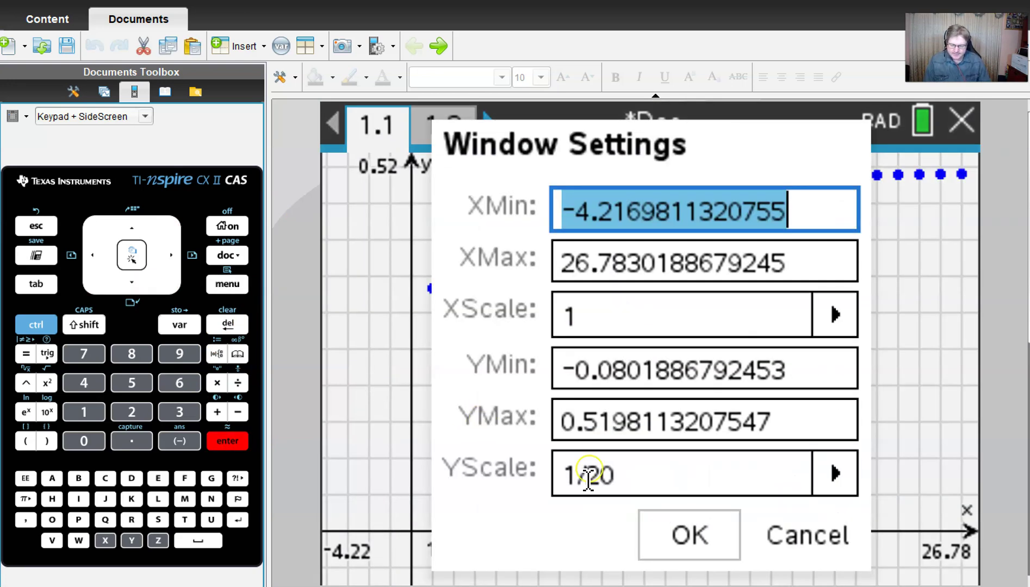
left_click(620, 479)
key("BackSpace")
key("BackSpace")
key("BackSpace")
key("BackSpace")
type(".1")
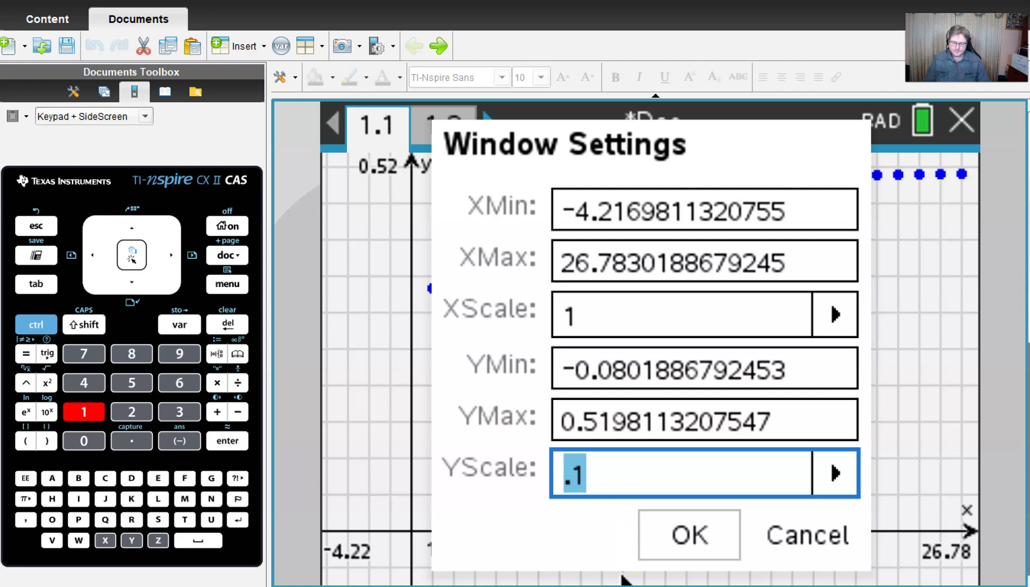
left_click(700, 533)
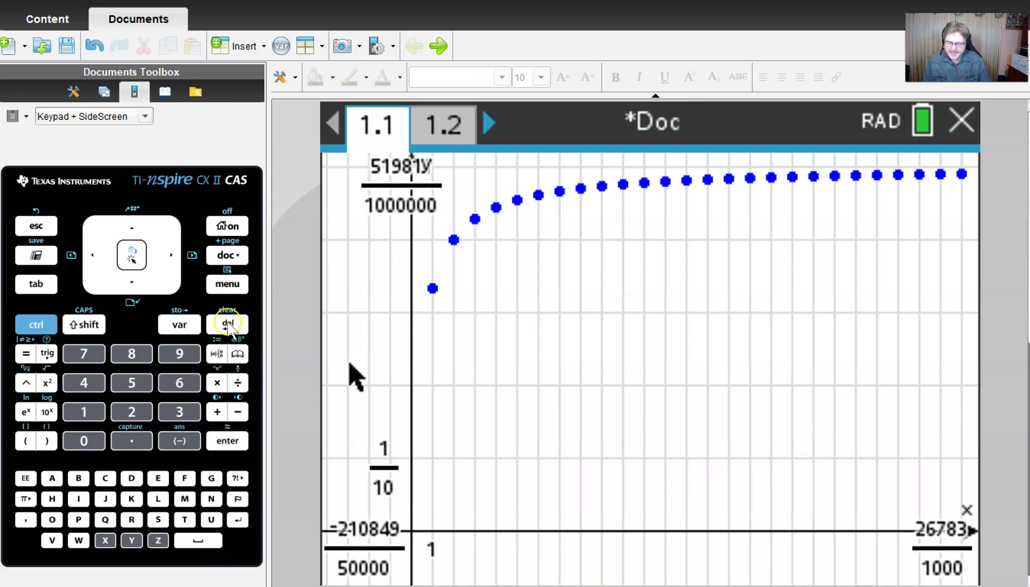
Step: Set Calculation Mode to Auto in the document settings and return to the current document
left_click(237, 228)
left_click(750, 403)
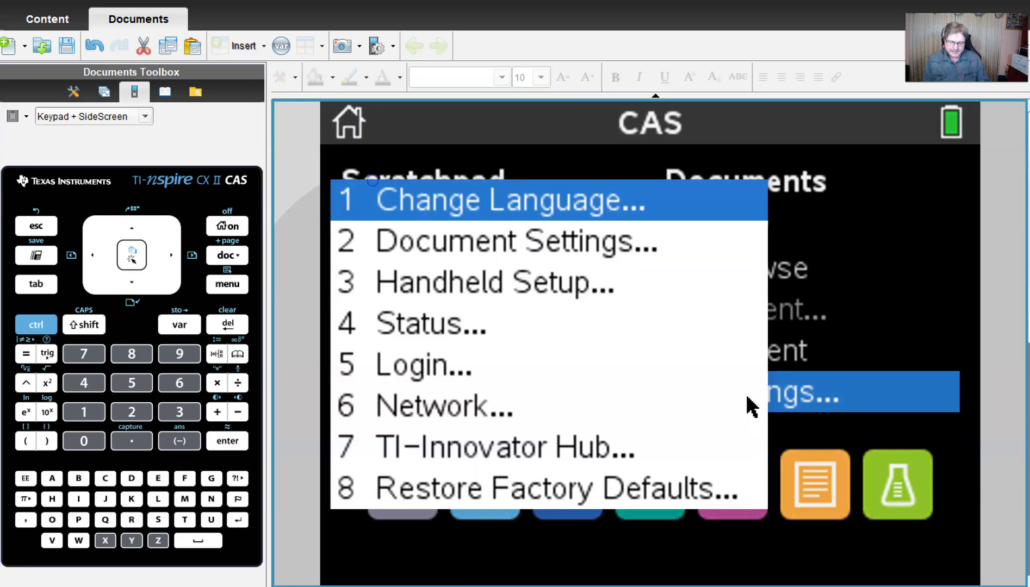
left_click(467, 241)
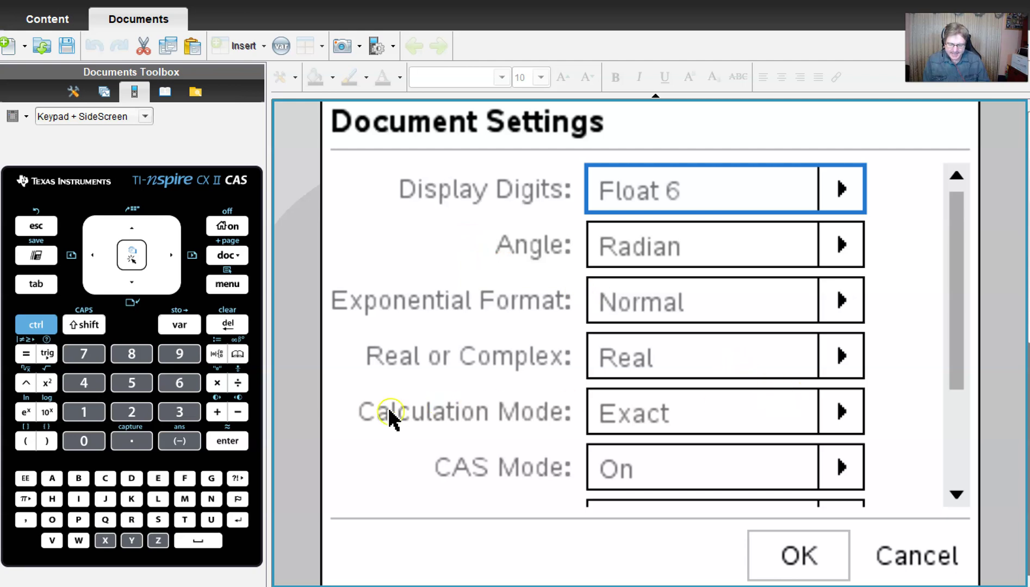
left_click(842, 412)
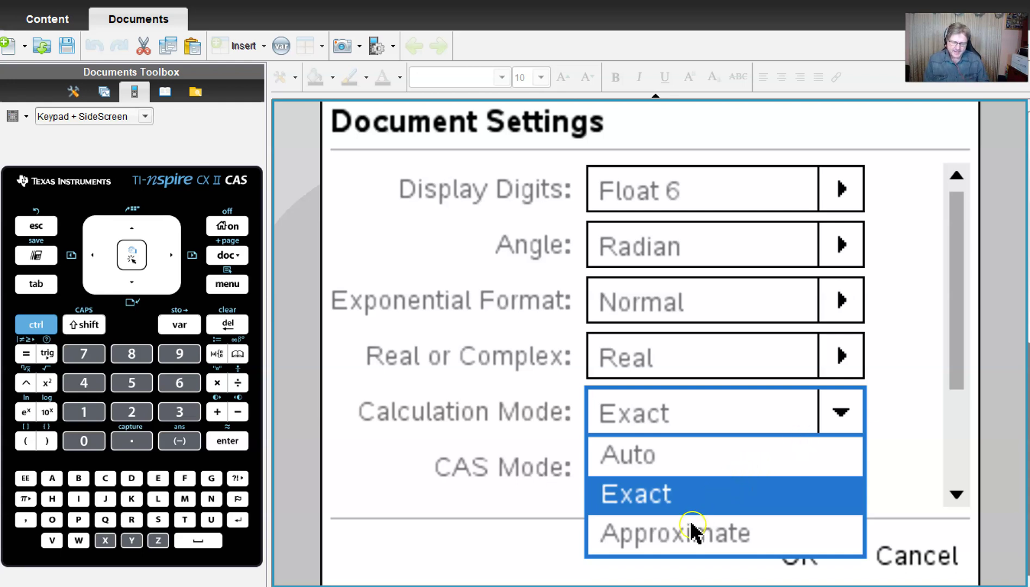
left_click(664, 544)
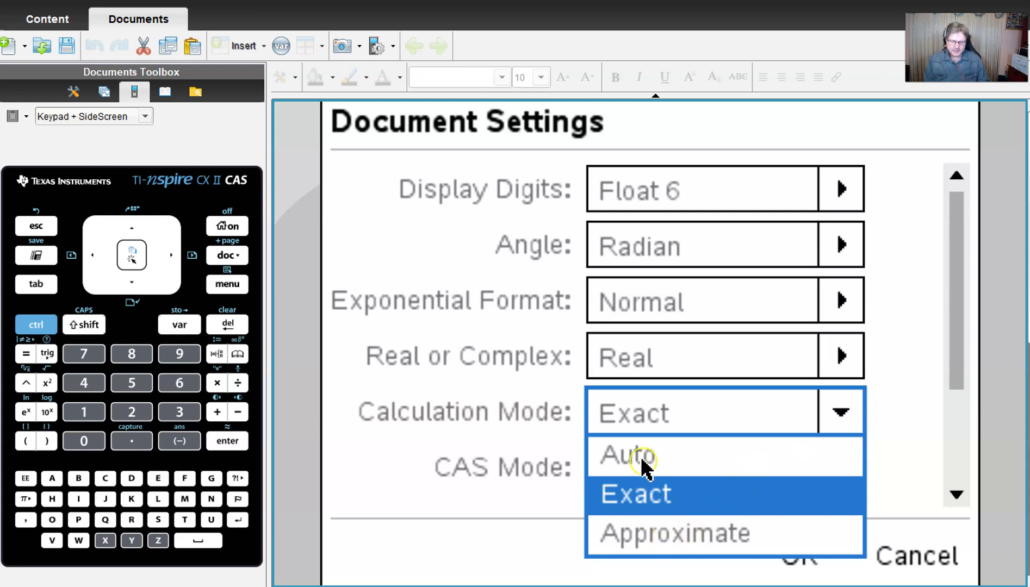
left_click(643, 465)
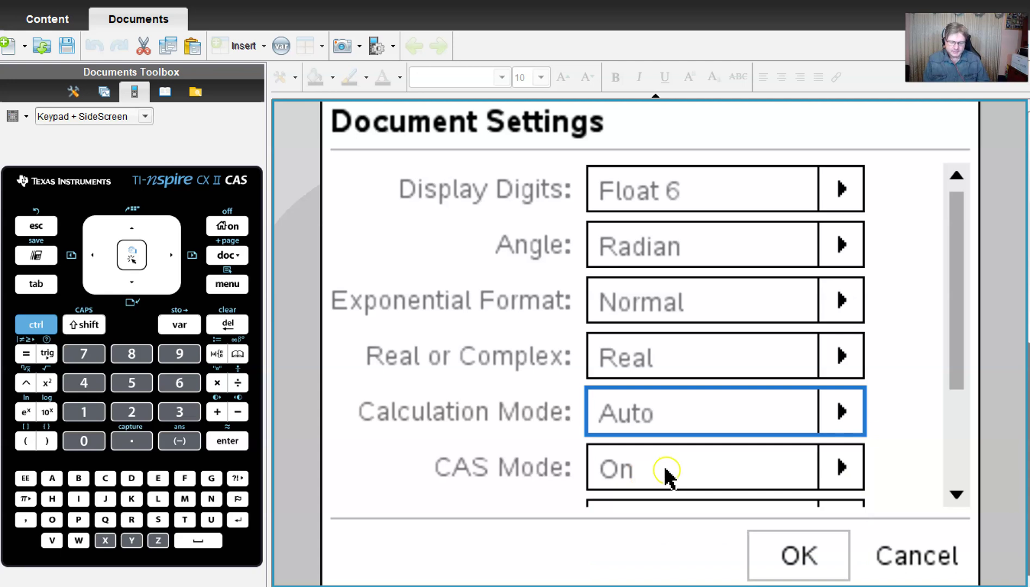
left_click(793, 562)
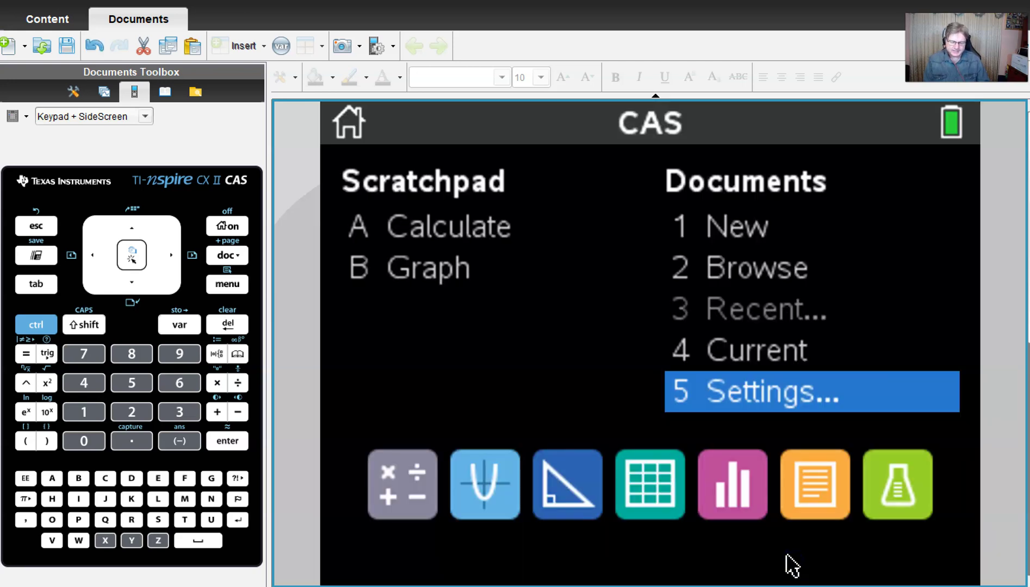
left_click(715, 396)
left_click(723, 350)
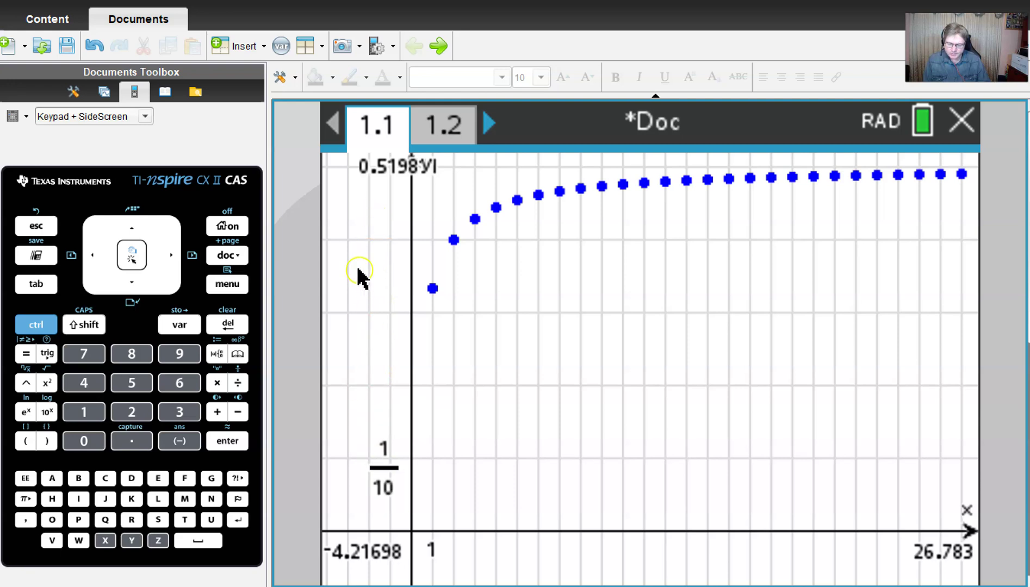
Step: Change the graph axes' tick label attribute to Multiple Labels
left_click(225, 283)
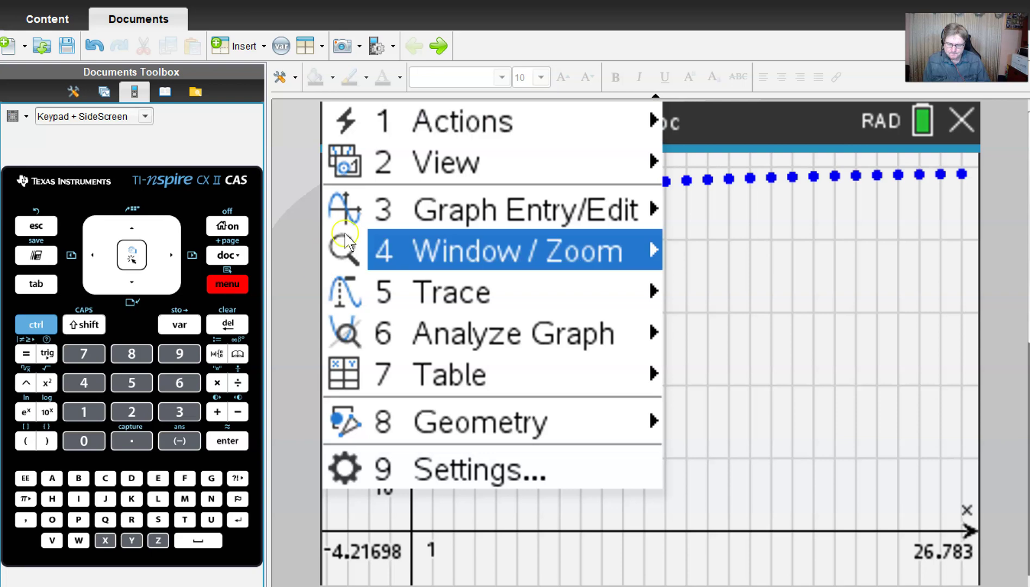
left_click(438, 135)
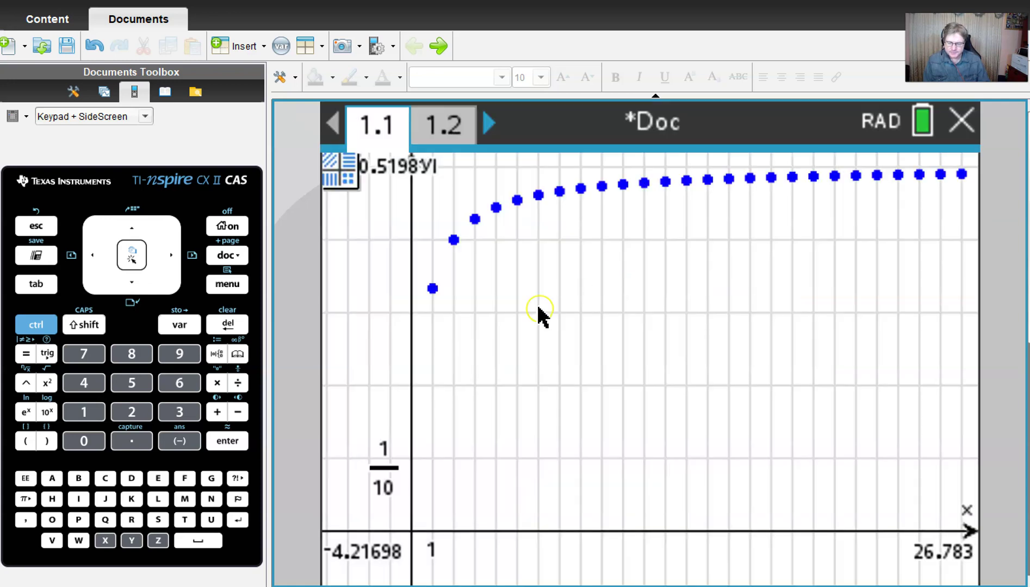
left_click(412, 348)
left_click(478, 533)
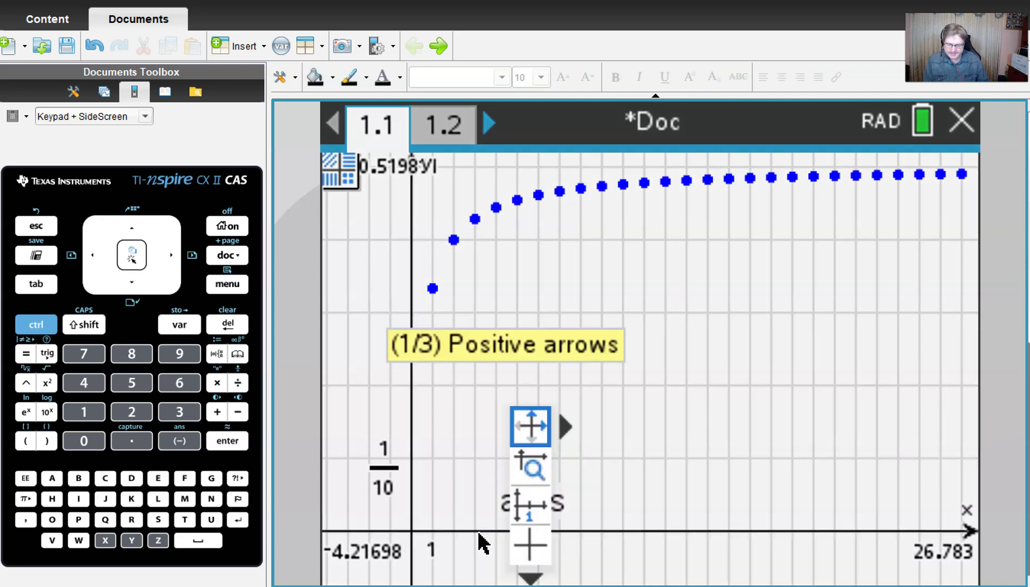
key("Down")
key("Left")
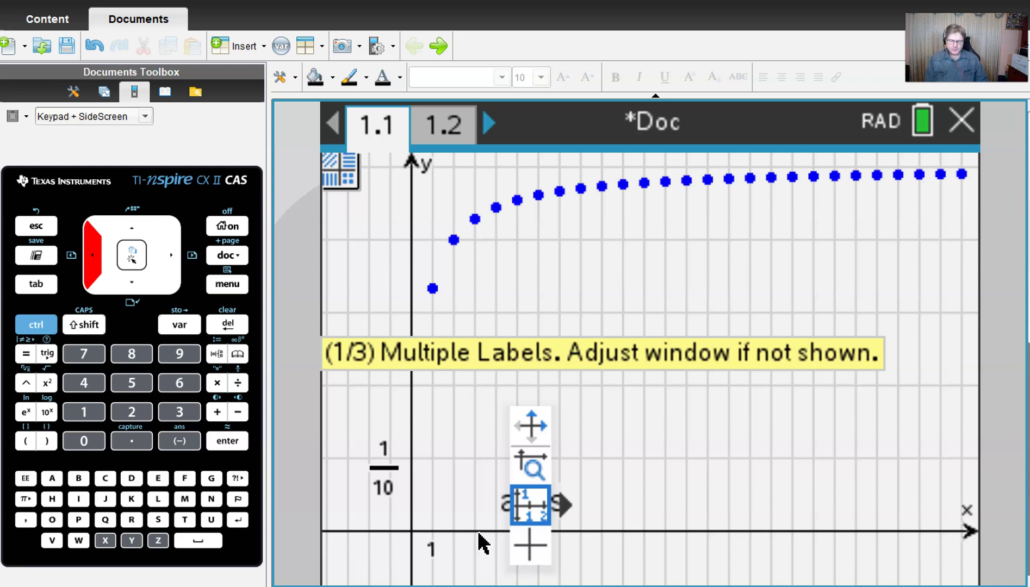
key("Return")
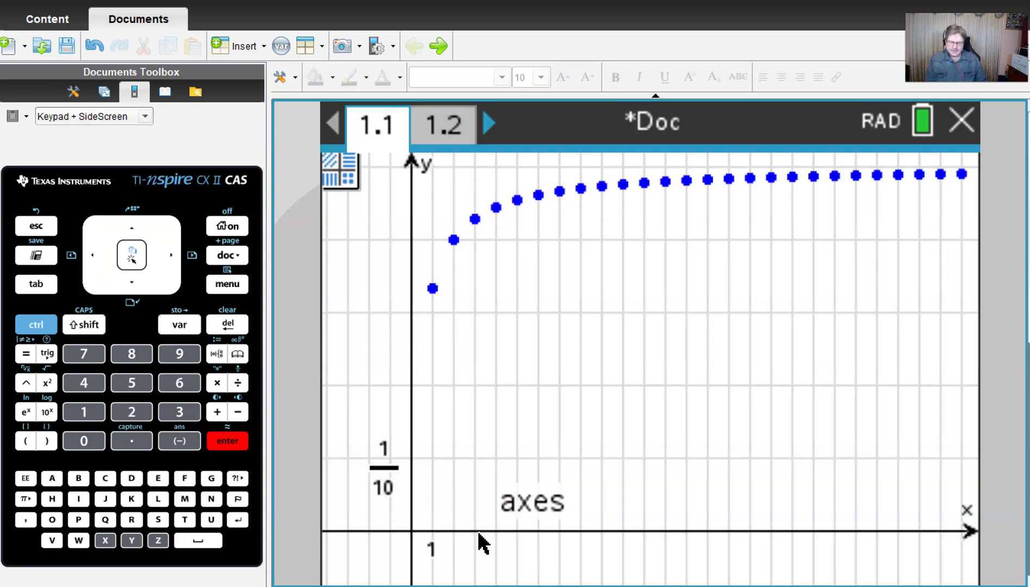
left_click(690, 563)
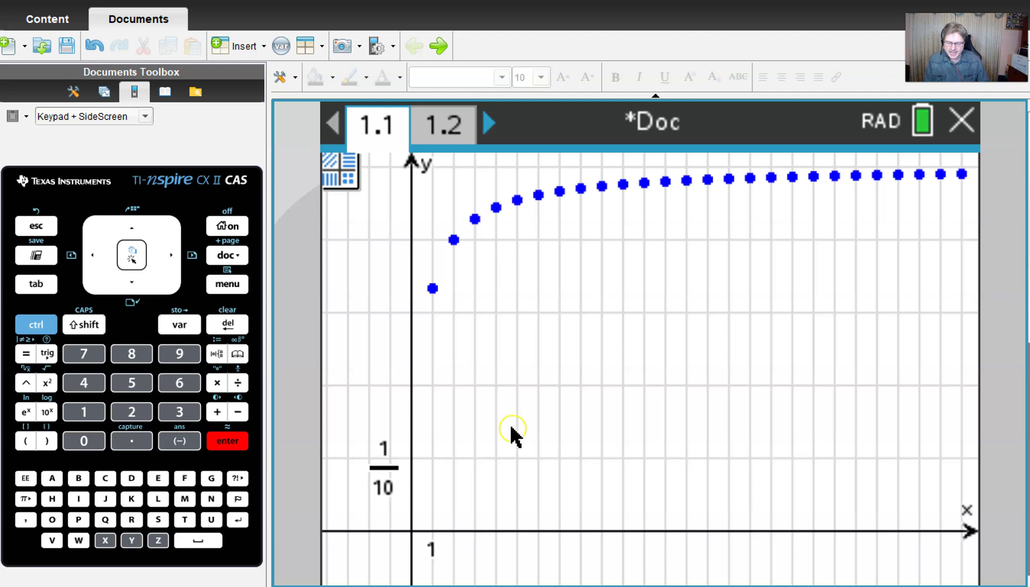
Step: Inspect the 1/10 label on the y-axis and review the Graphs & Geometry settings
left_click(383, 483)
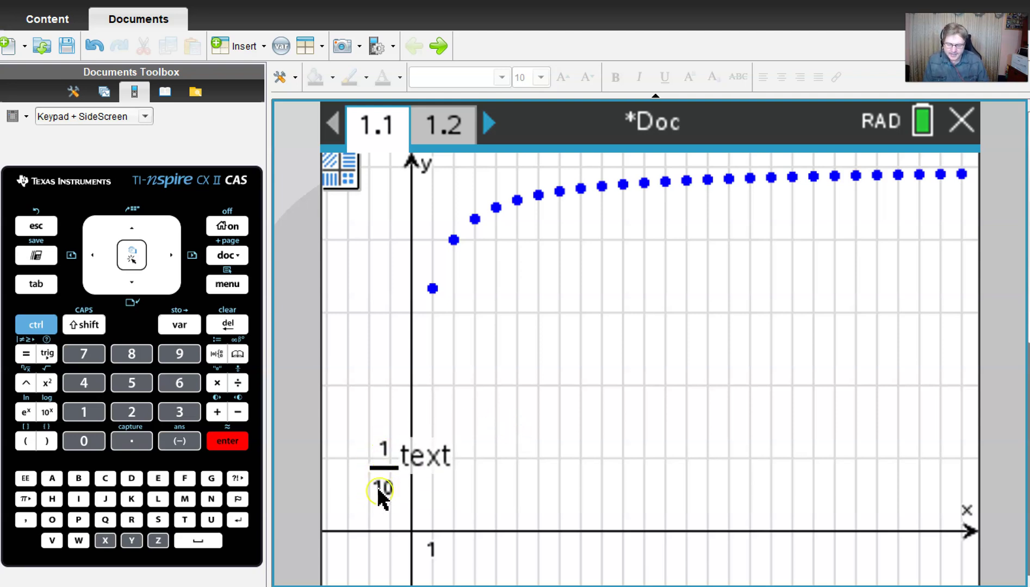
left_click(385, 471)
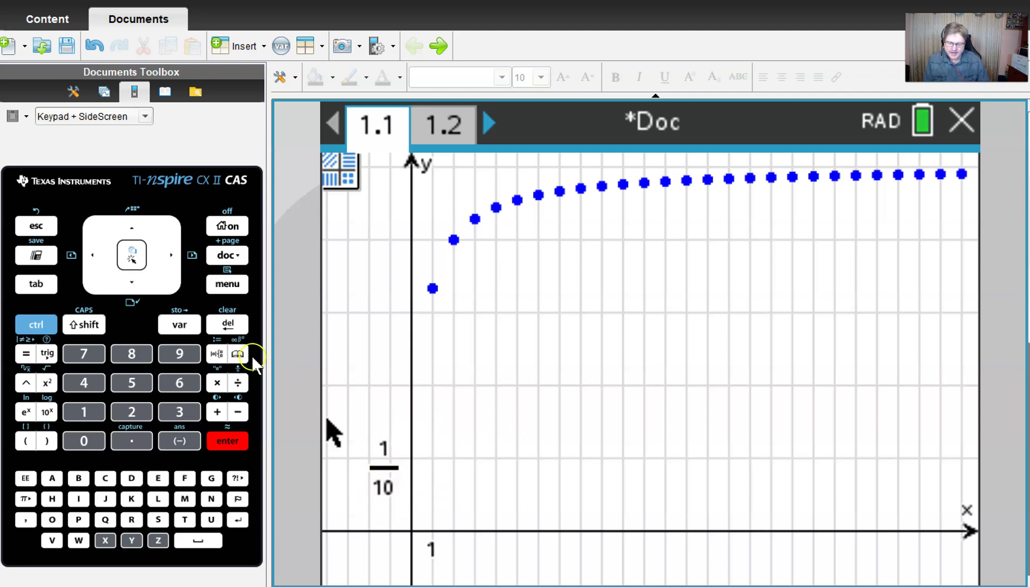
left_click(227, 284)
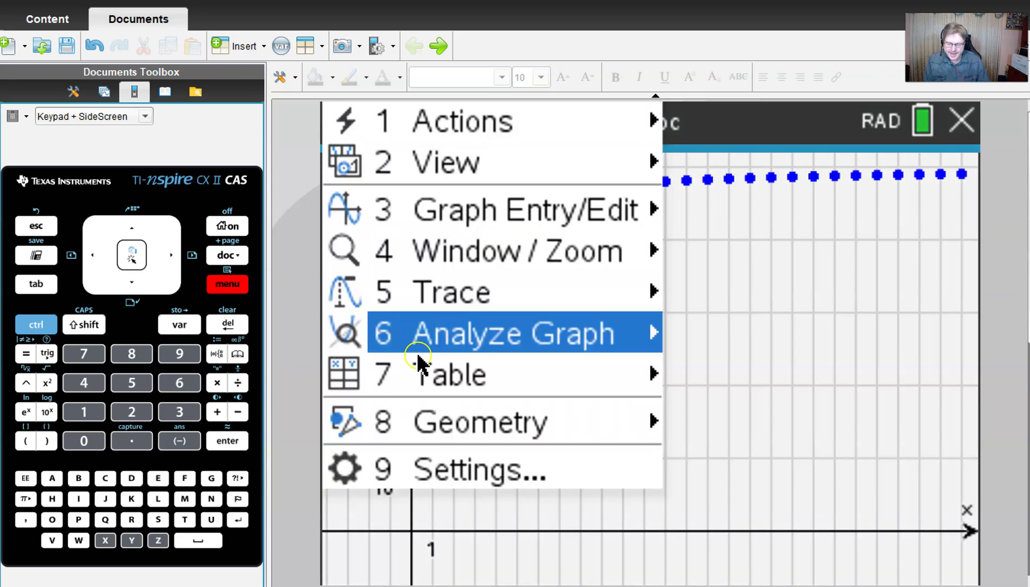
left_click(468, 461)
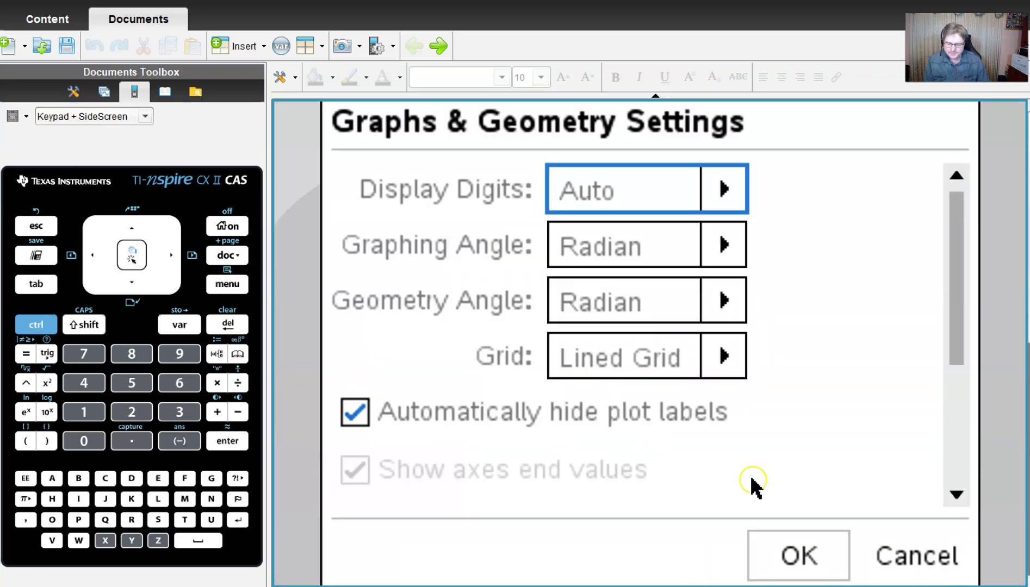
left_click(802, 558)
Step: Set Calculation Mode to Approximate in the document settings and return to the current document
left_click(226, 250)
left_click(226, 225)
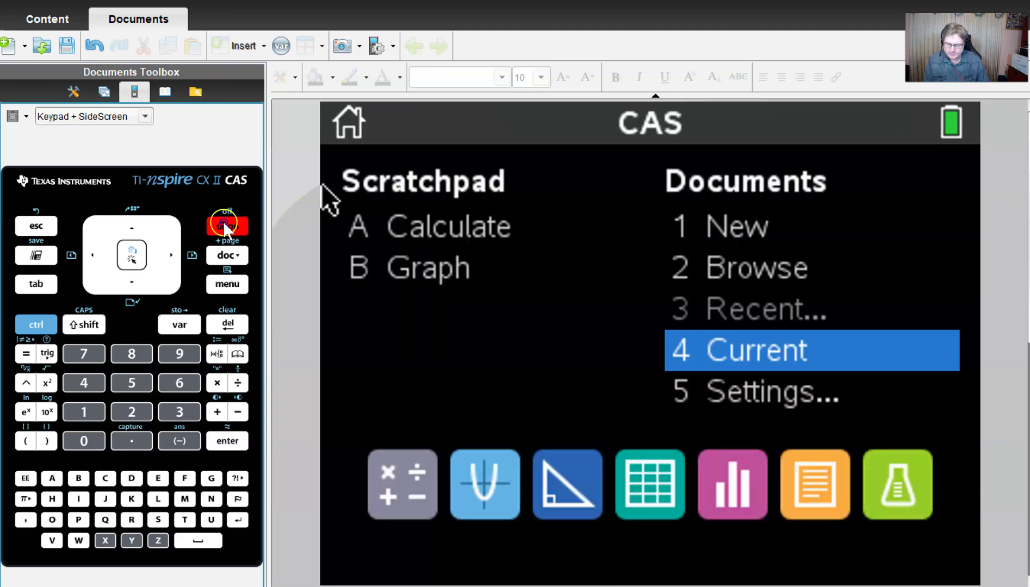
left_click(749, 400)
left_click(479, 313)
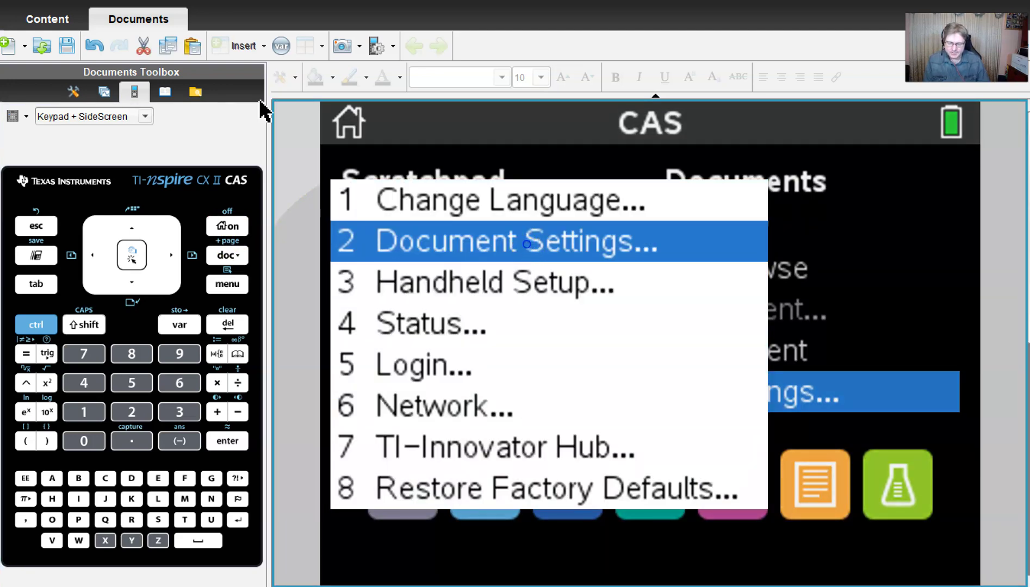
left_click(531, 250)
left_click(685, 352)
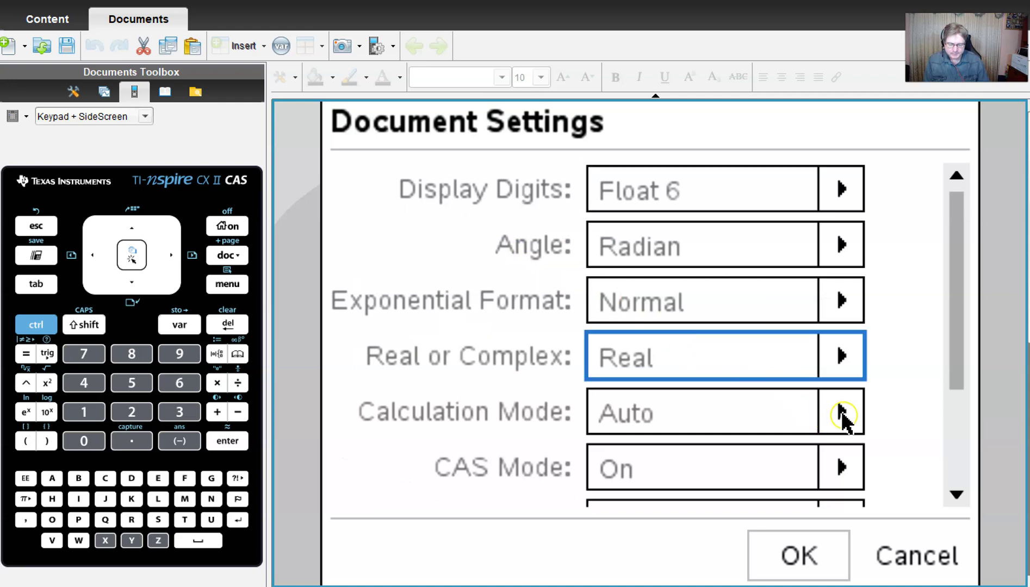
left_click(840, 414)
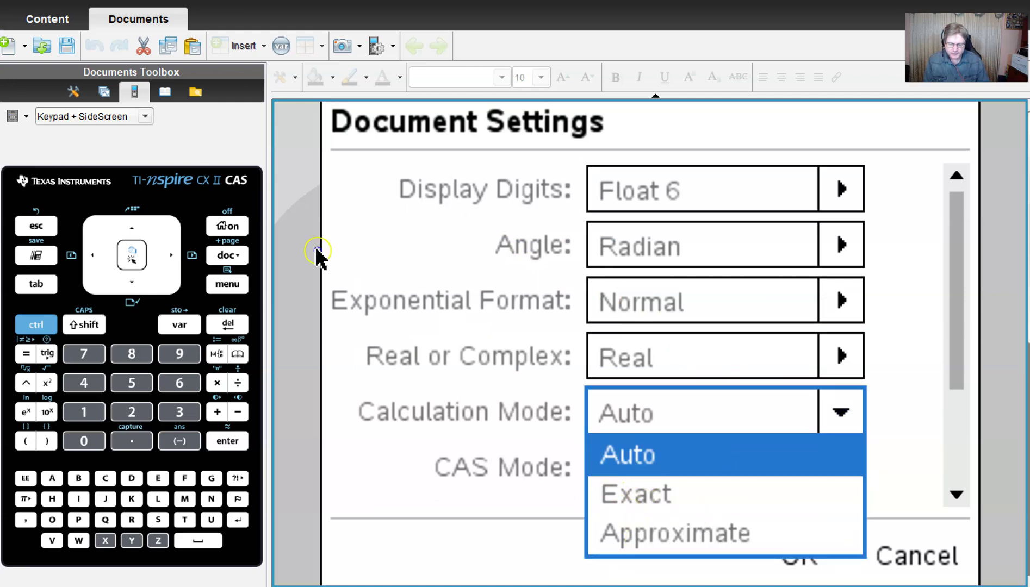
left_click(644, 541)
left_click(798, 556)
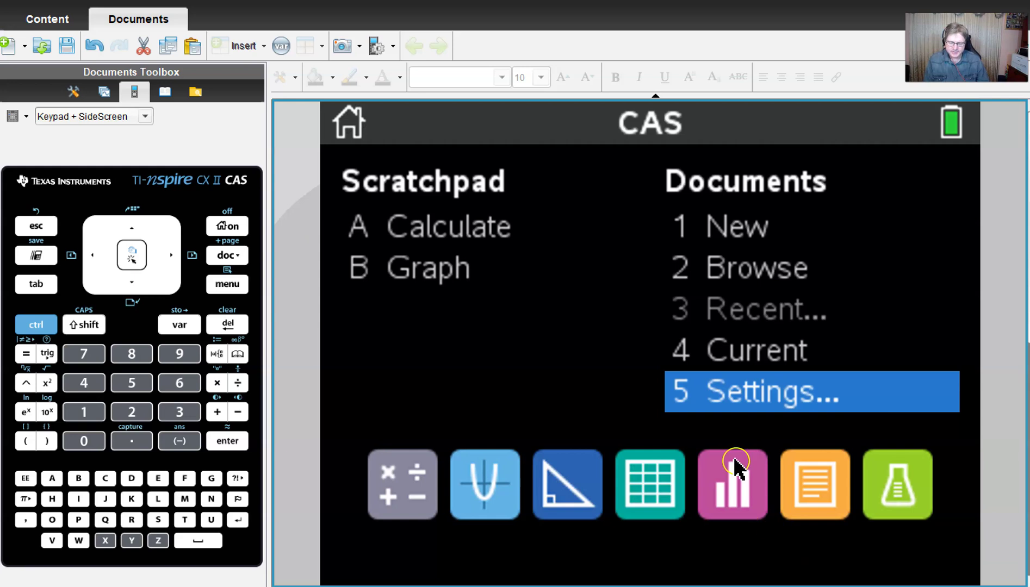
left_click(715, 353)
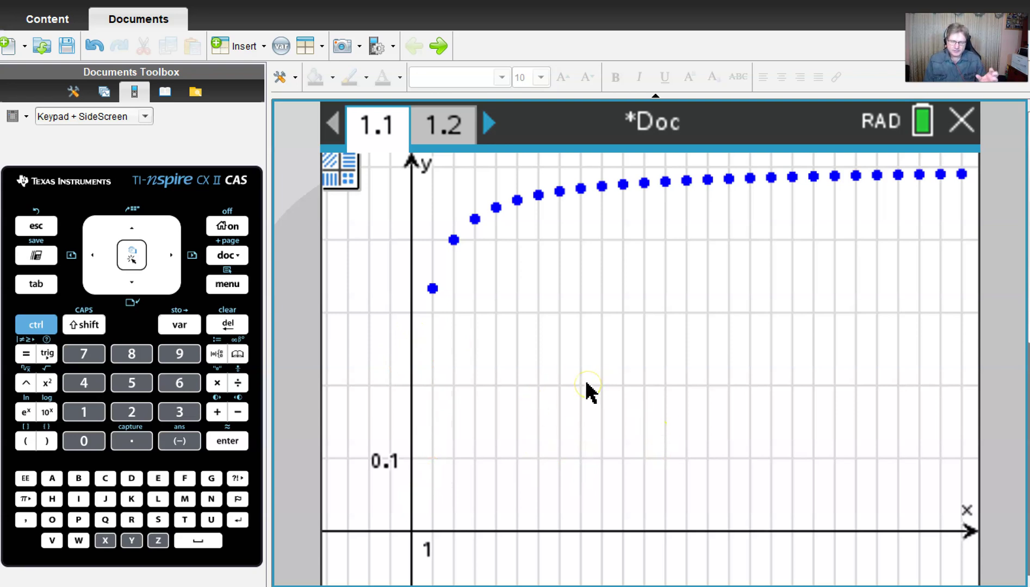
Step: Set XMax to 12 in the graph's window settings and pan the graph to show x from about -2 to 13
mouse_move(586, 383)
left_mouse_down()
mouse_move(594, 419)
mouse_move(593, 386)
left_mouse_up()
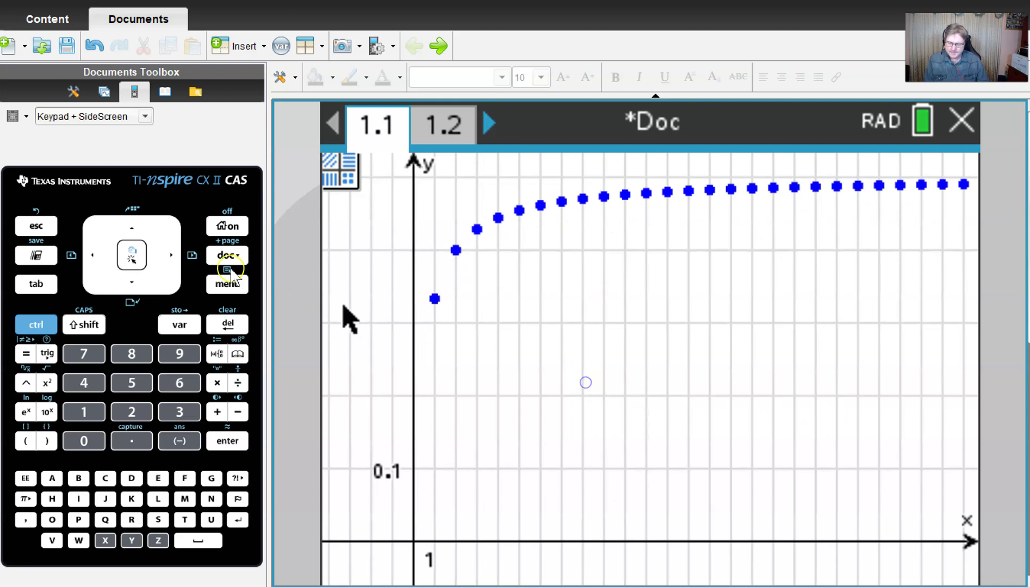
left_click(217, 283)
left_click(443, 252)
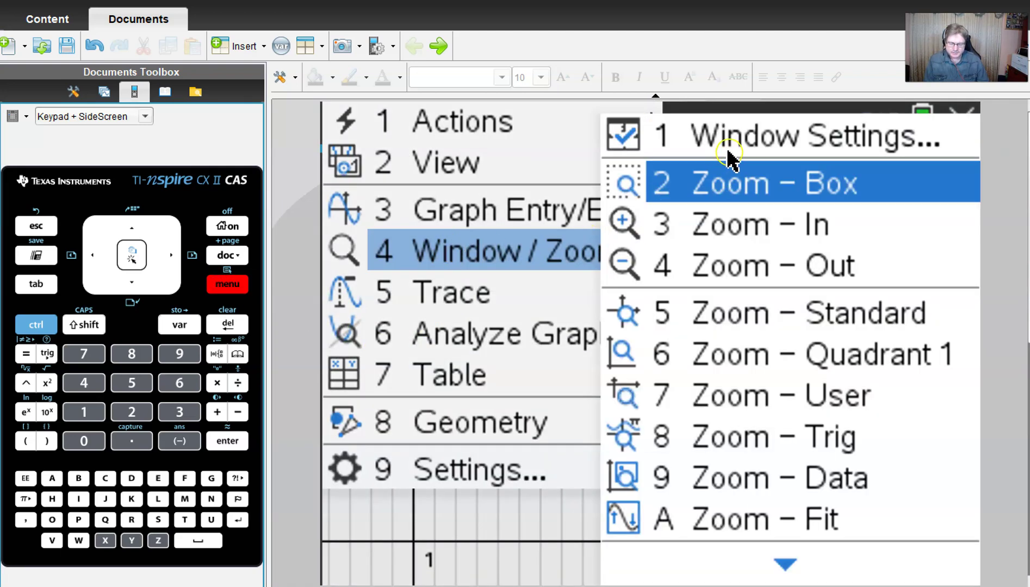
left_click(733, 140)
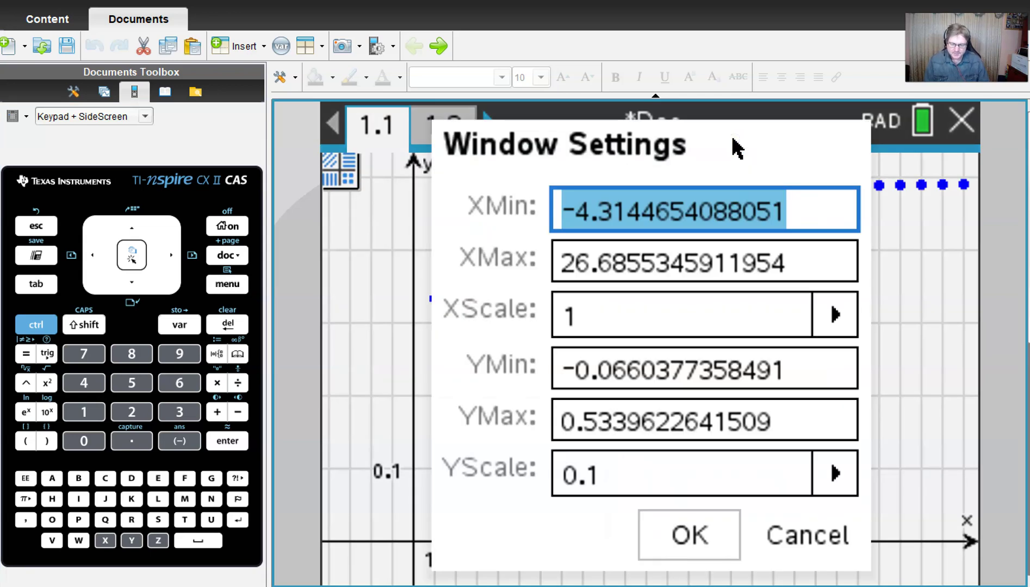
left_click(799, 270)
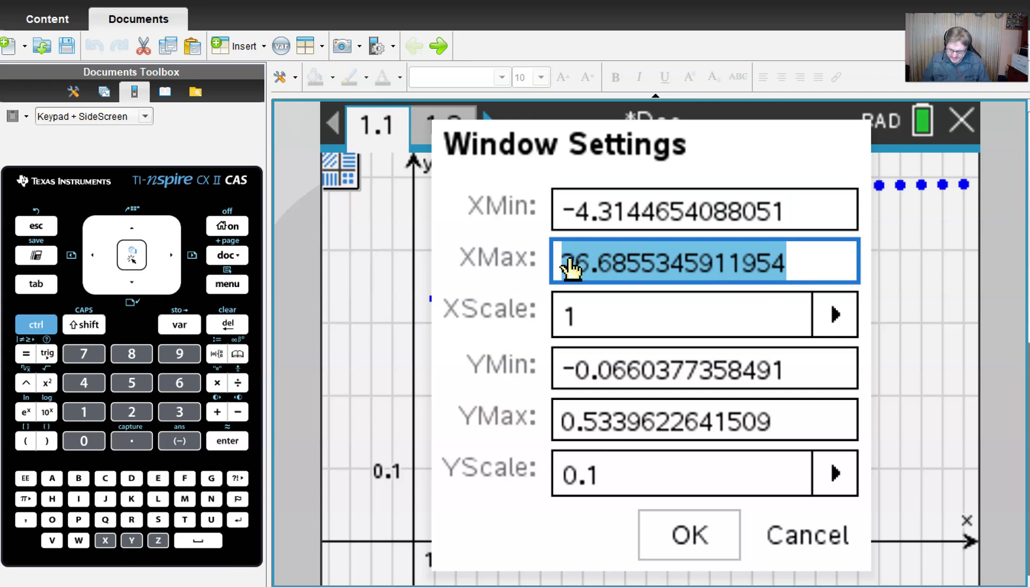
type("12")
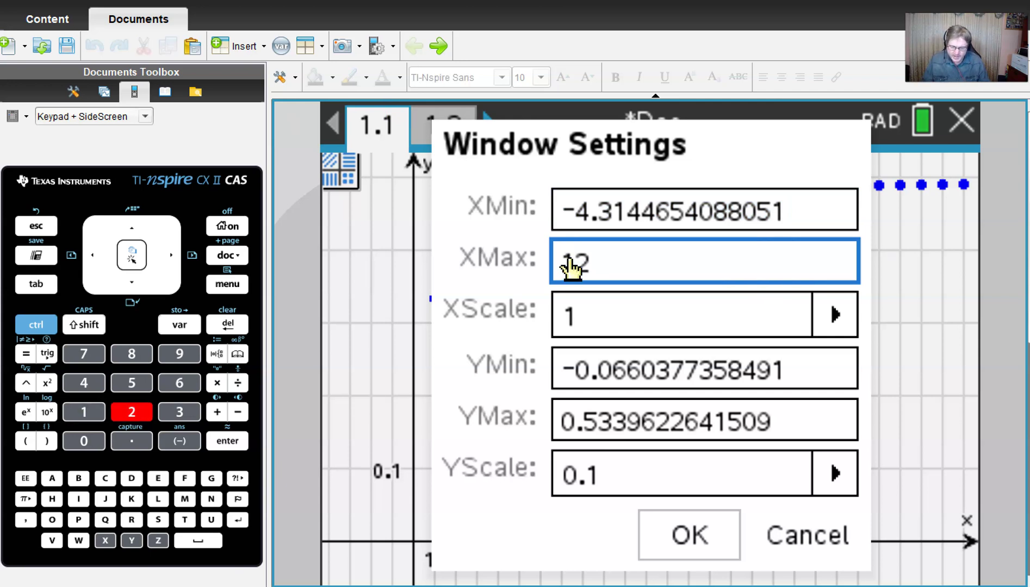
left_click(567, 328)
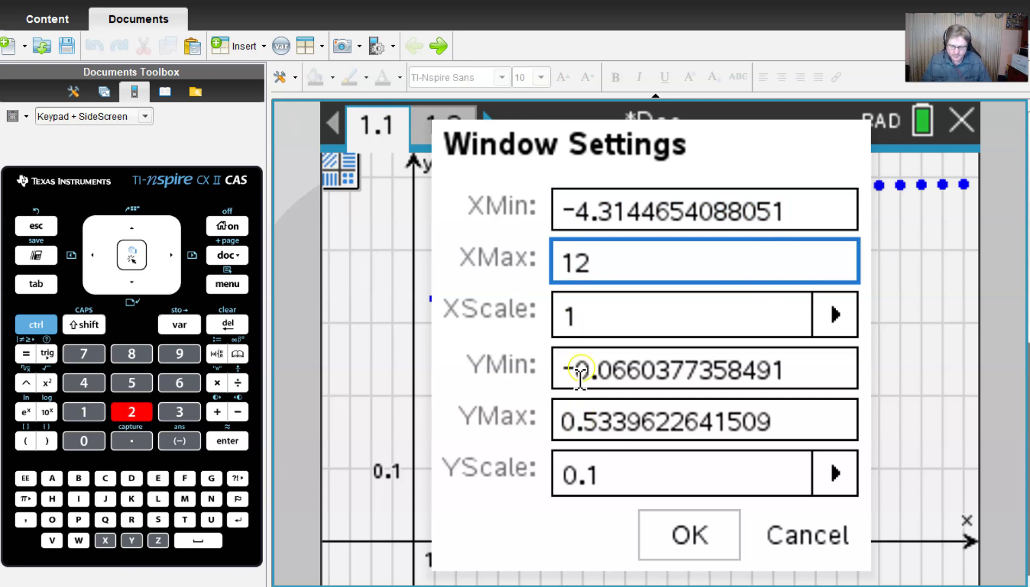
left_click(697, 538)
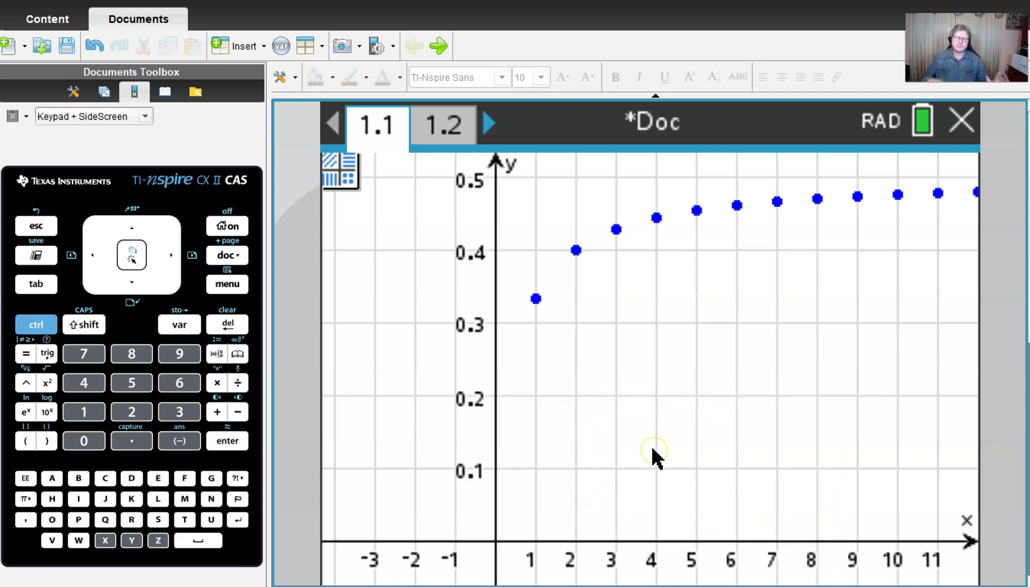
left_click_drag(682, 437, 610, 434)
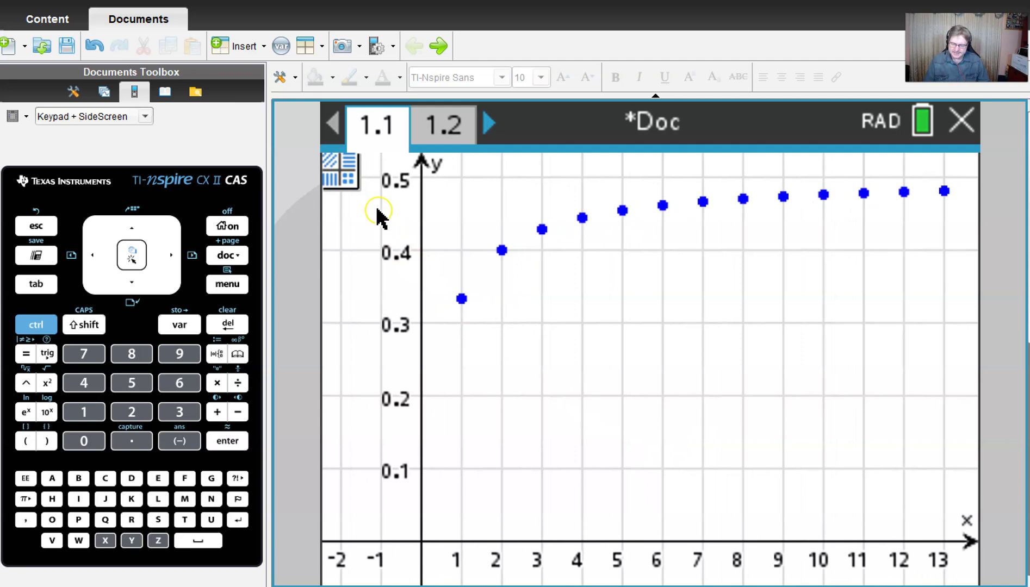
key("Escape")
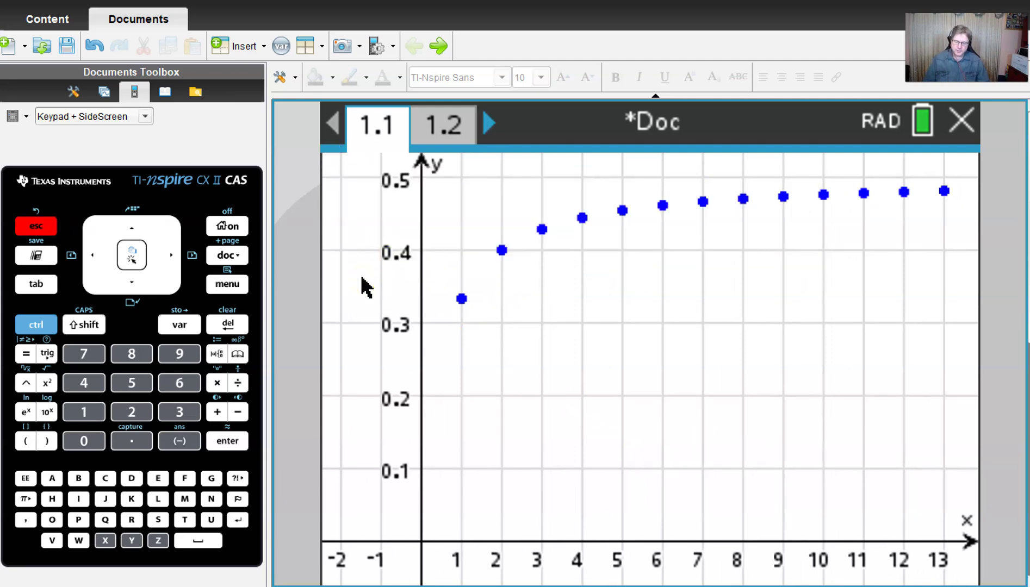
Step: Check the first seqa values in column B on page 1.2 and return to the graph on page 1.1
left_click(430, 131)
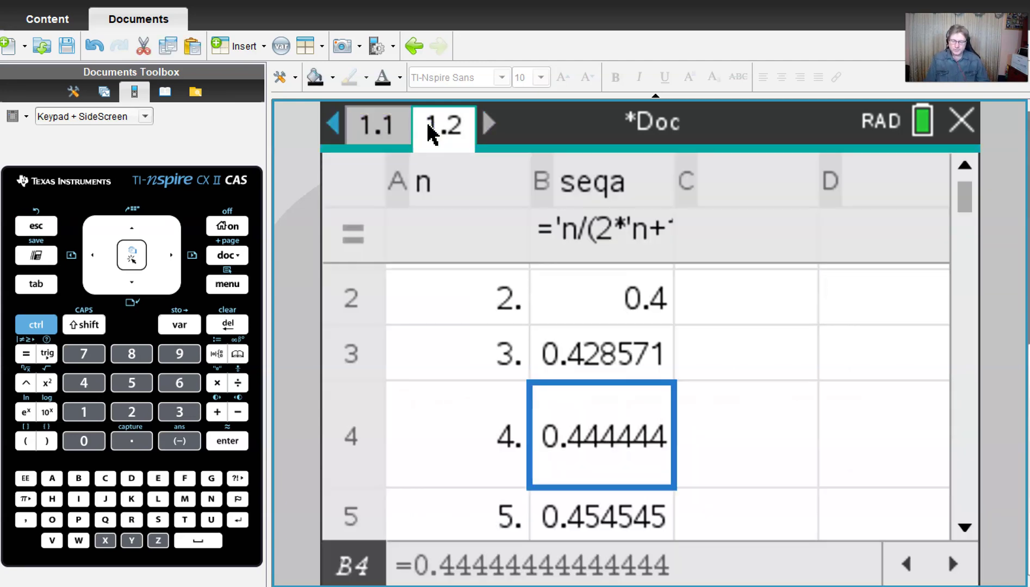
left_click(619, 327)
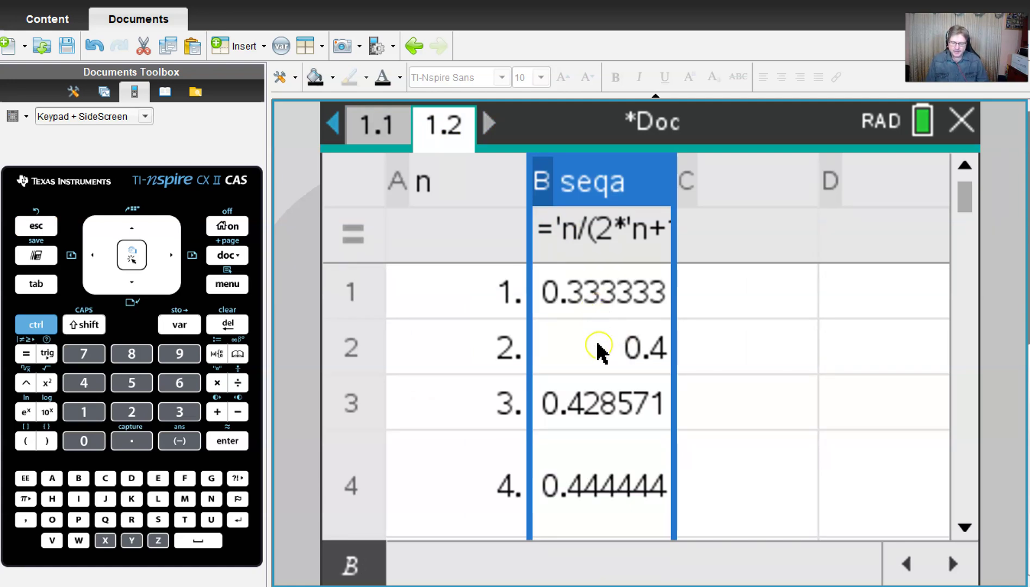
left_click(376, 126)
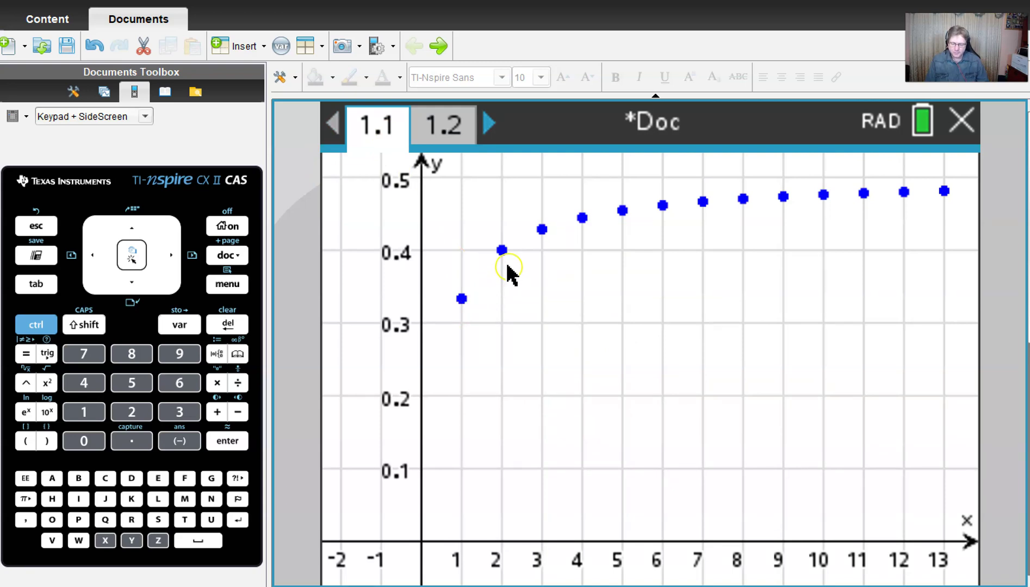
Step: Name column C of the spreadsheet on page 1.2 partsum
left_click(433, 121)
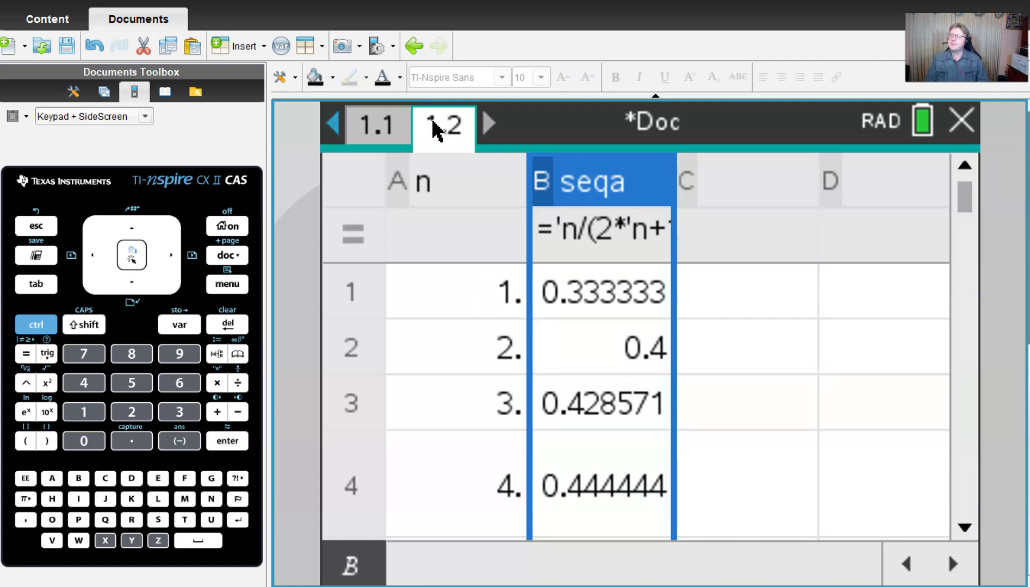
left_click(765, 202)
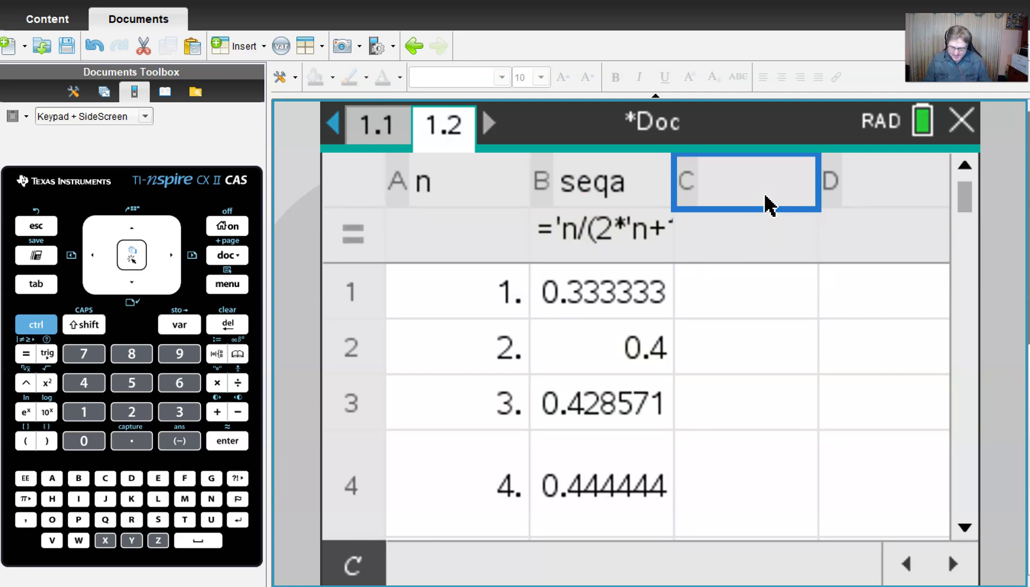
type("partsum")
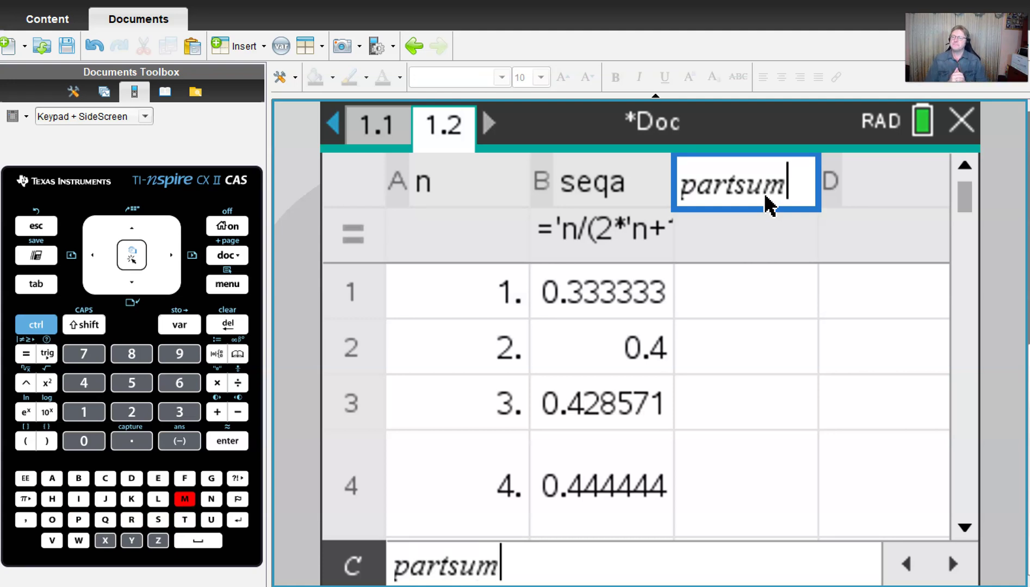
key("Return")
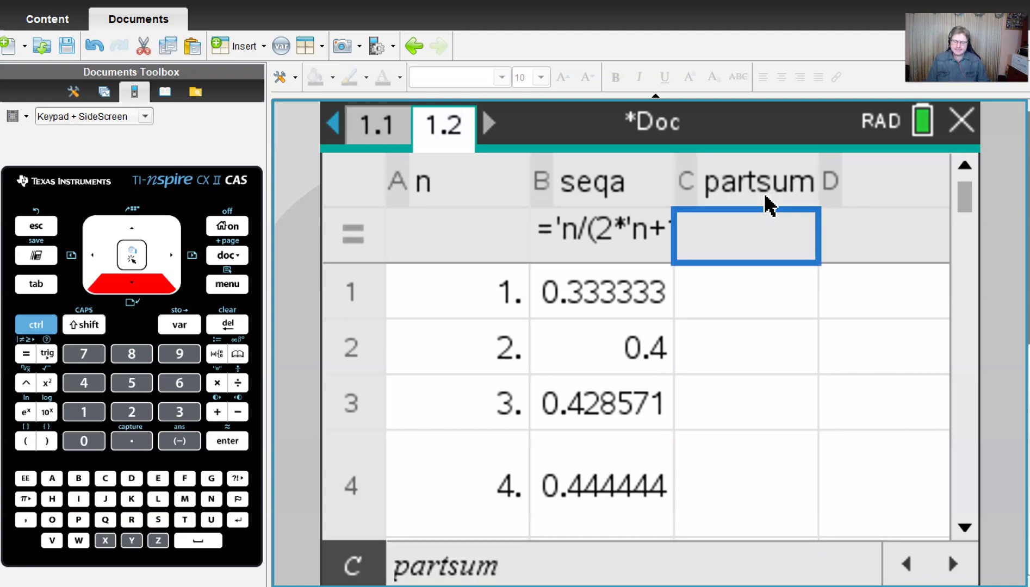
Step: Enter 0.333333 in cell C1 as the first partial sum
key("Down")
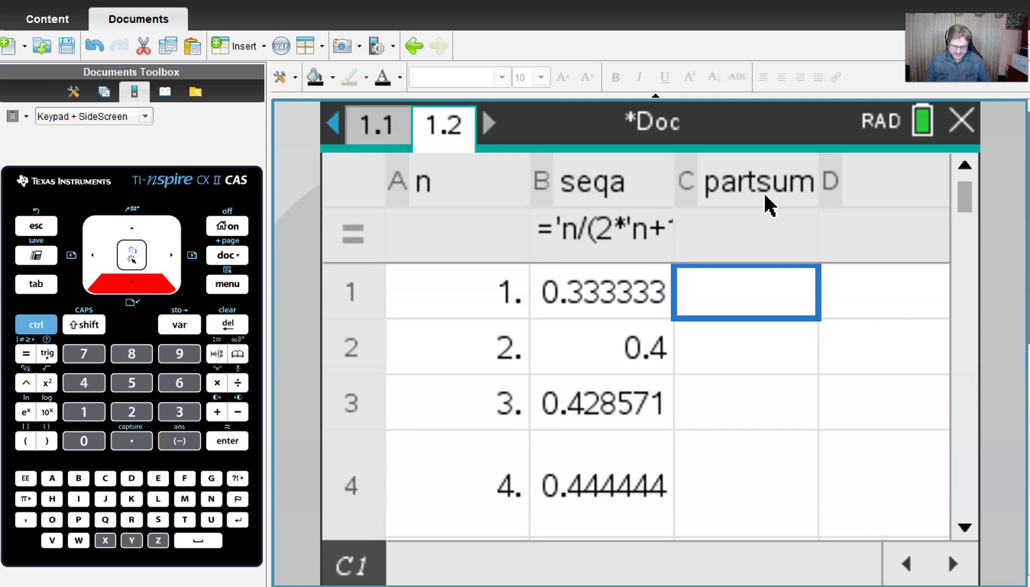
type("0.")
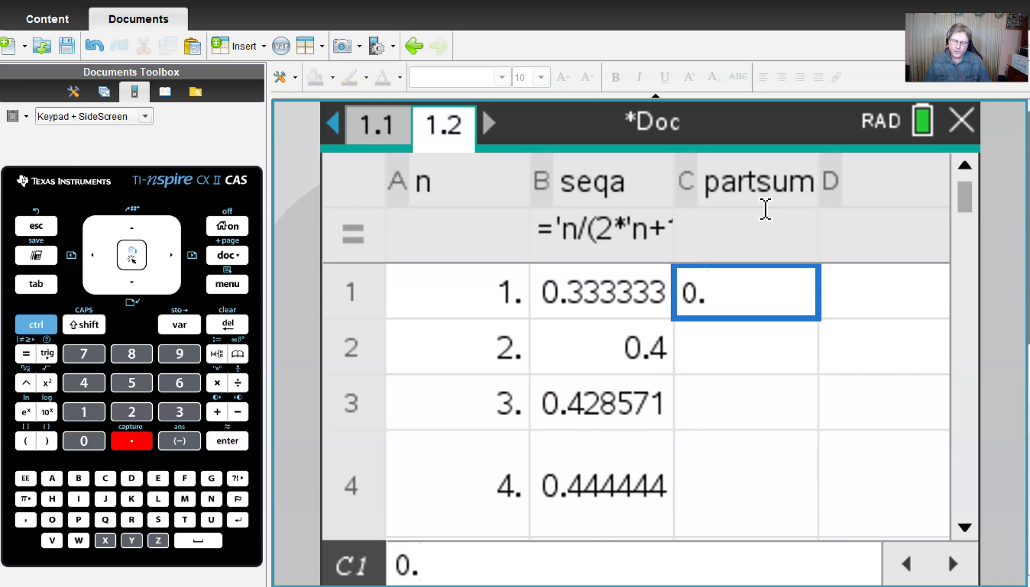
type("333333")
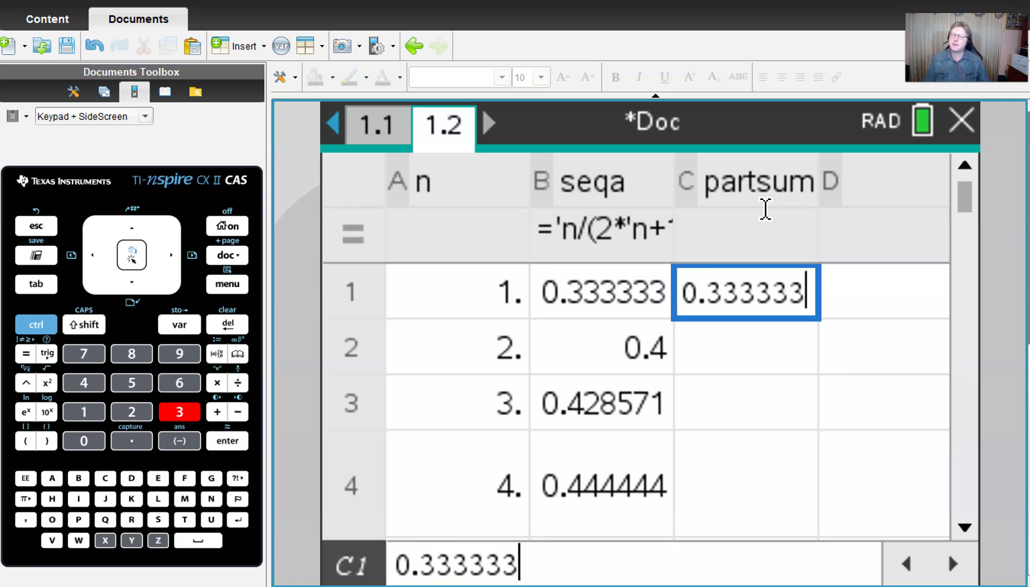
key("Return")
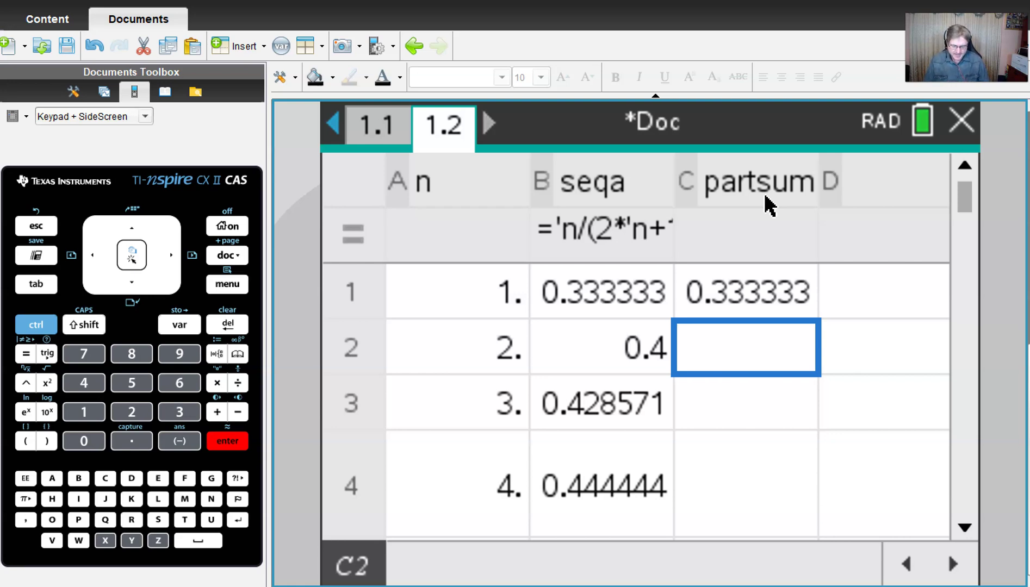
Step: Enter the formula =c1+b2 in cell C2 to compute the second partial sum
type("=")
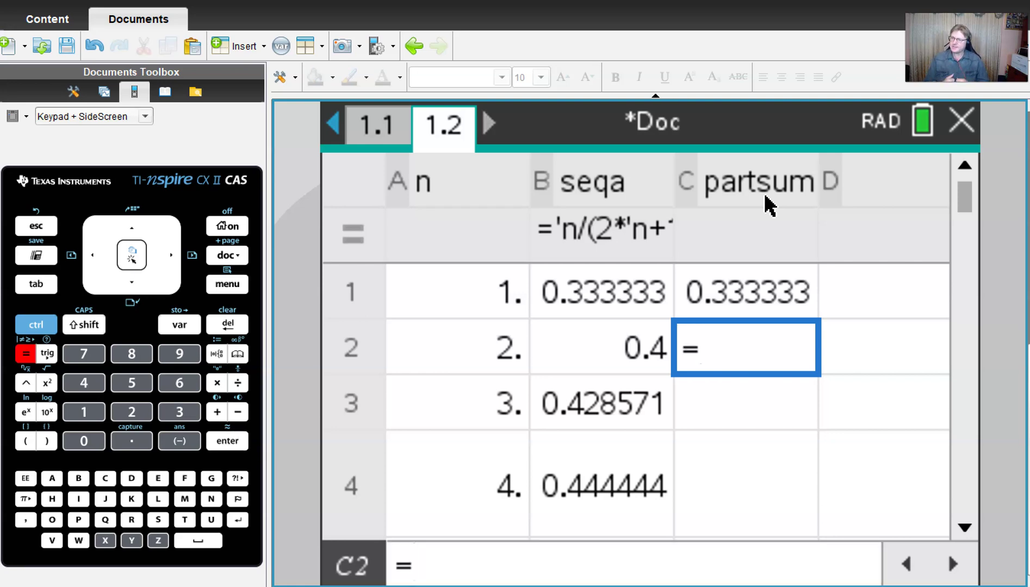
type("cq")
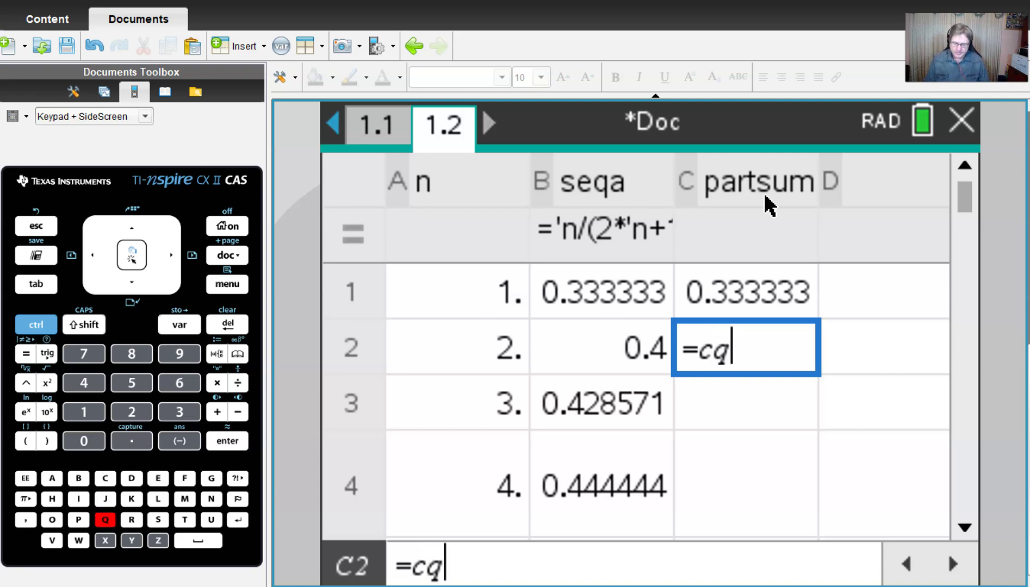
key("BackSpace")
type("1")
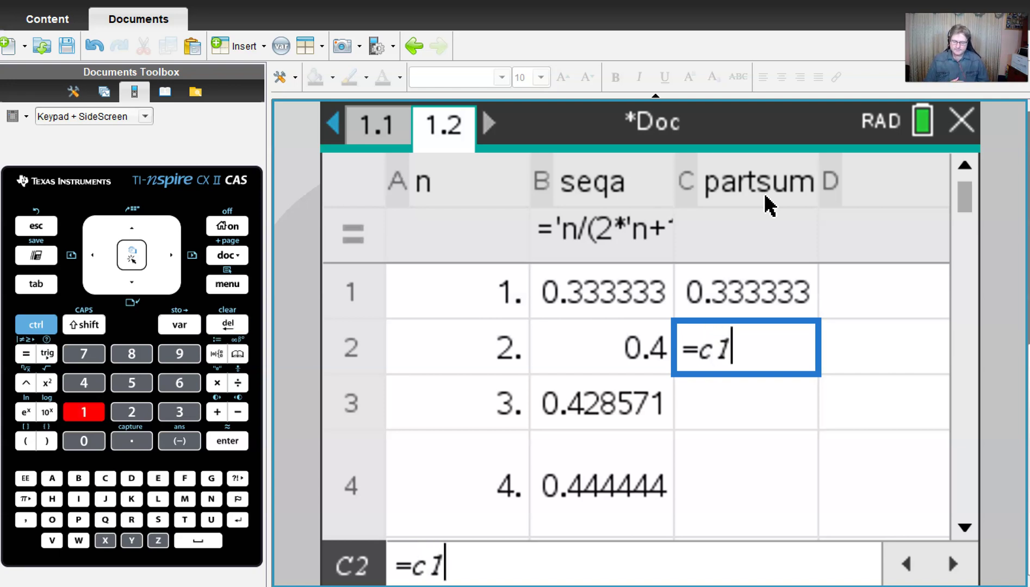
type("+")
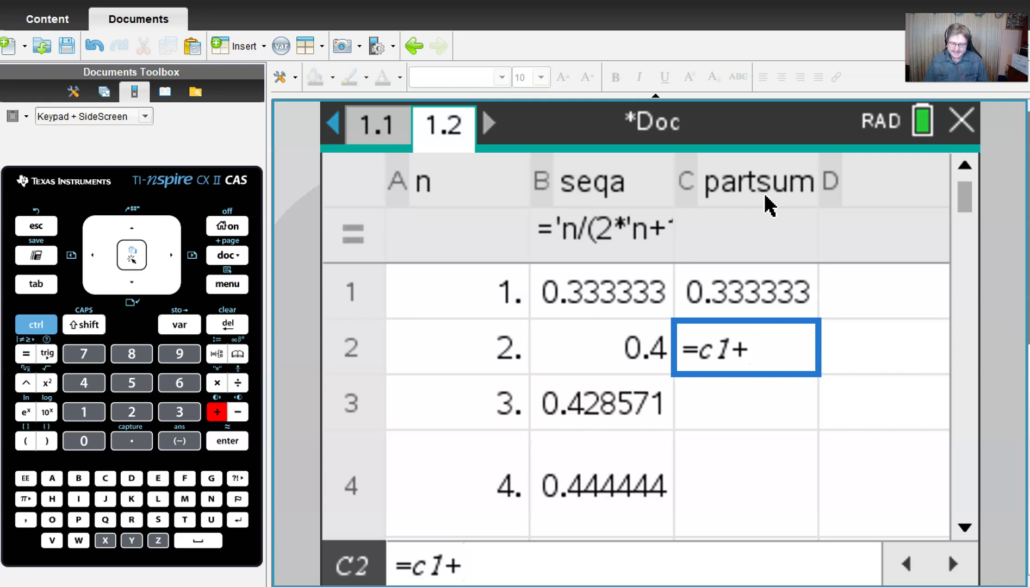
type("b2")
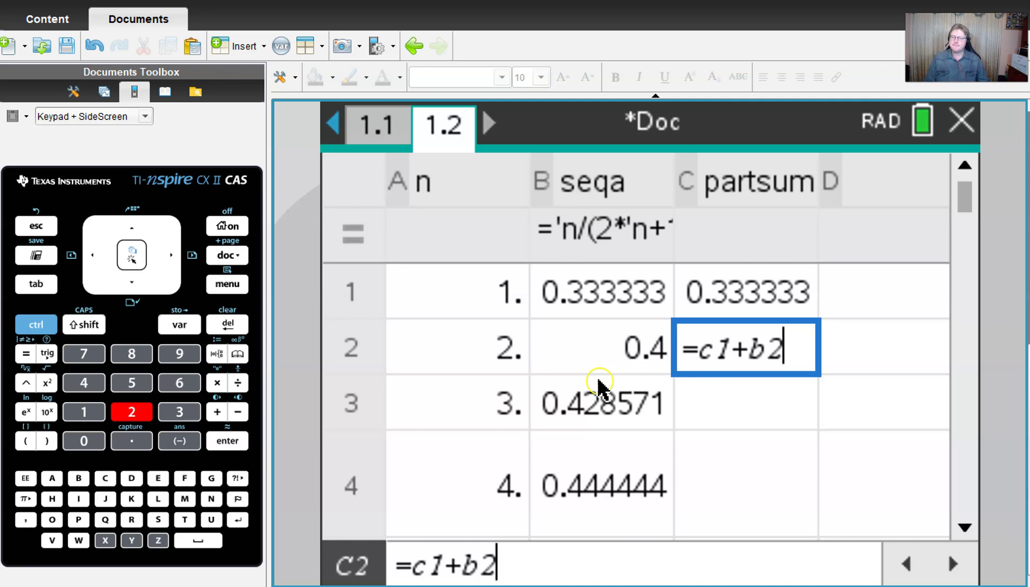
key("Return")
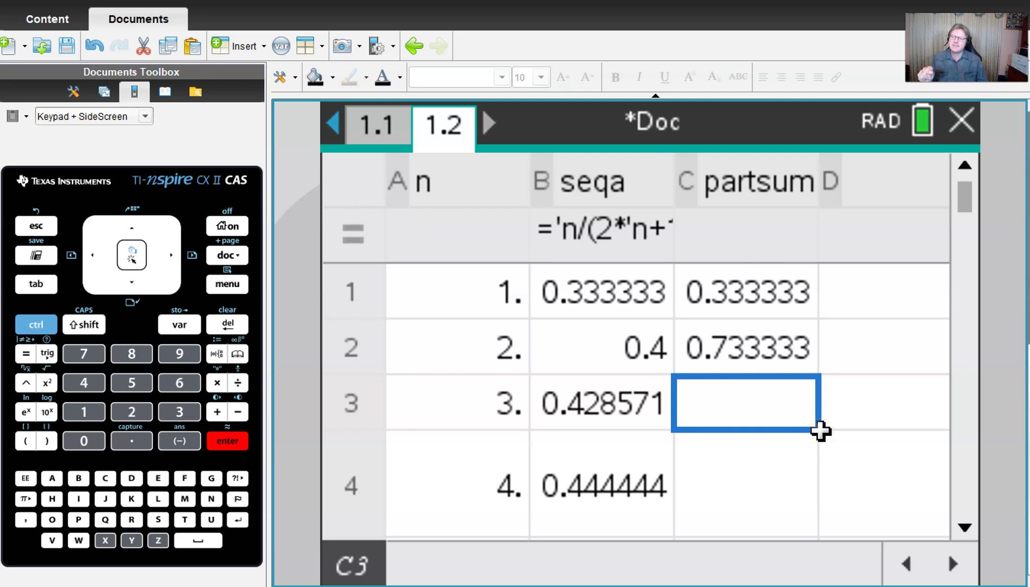
left_click_drag(820, 431, 761, 501)
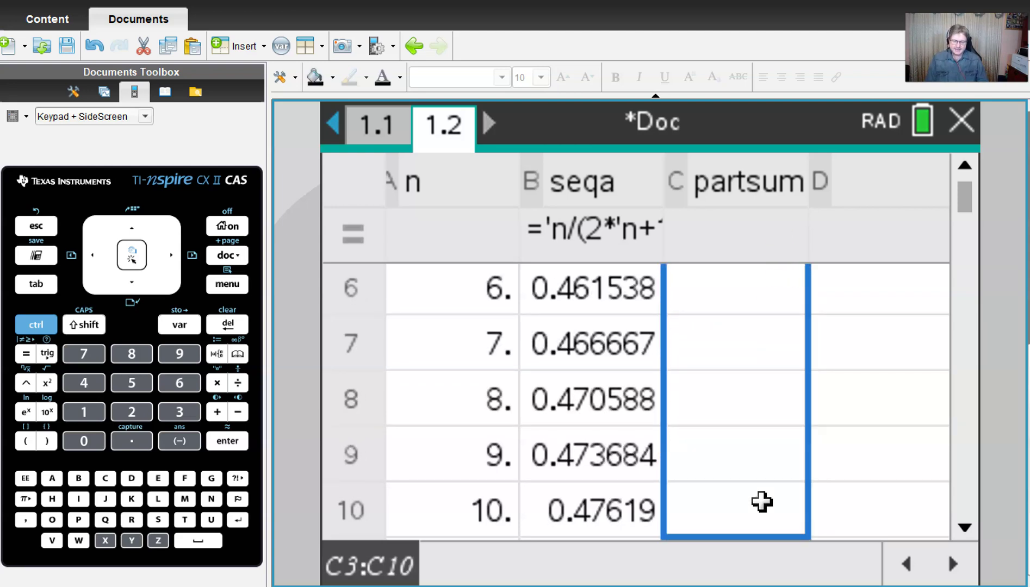
left_click(746, 492)
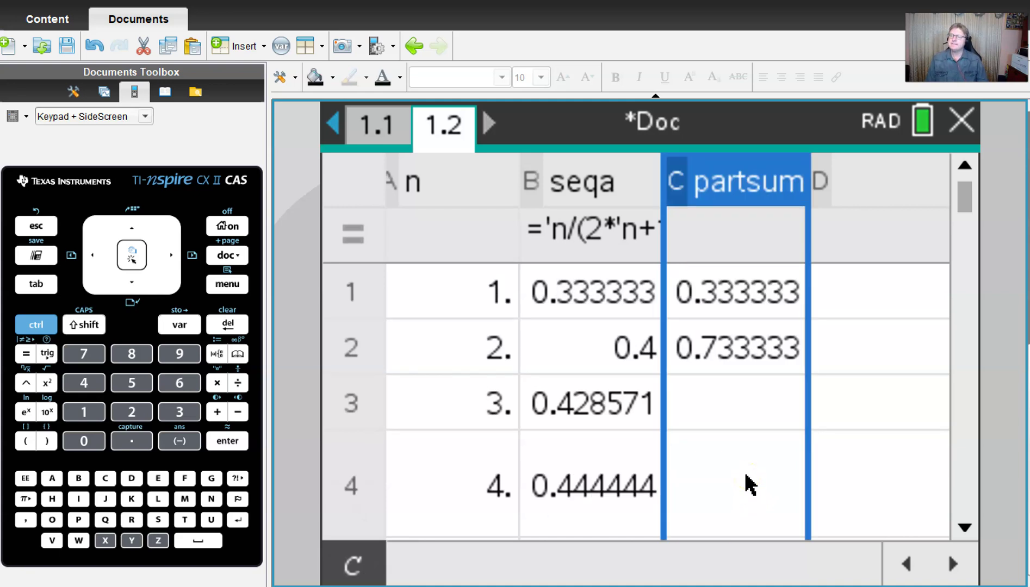
key("Return")
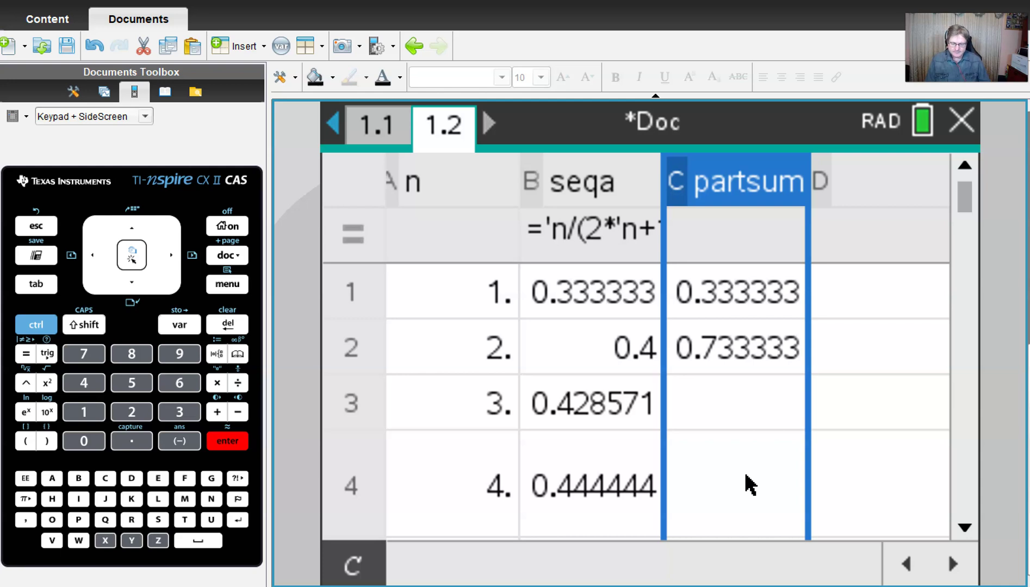
Step: Fill the partial-sum formula from cell C2 down through C10
left_click(688, 362)
left_click_drag(810, 374, 801, 416)
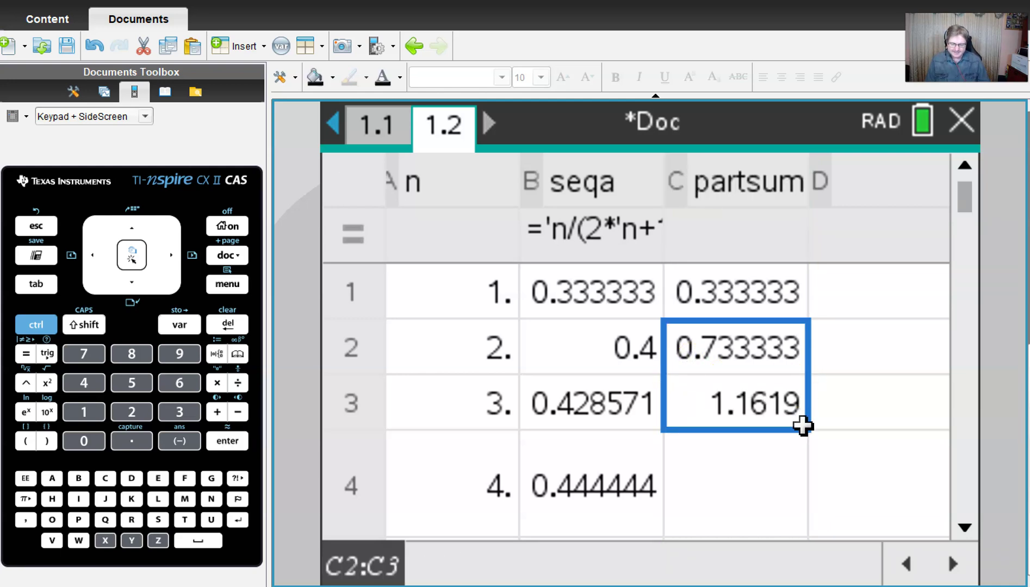
left_click(754, 341)
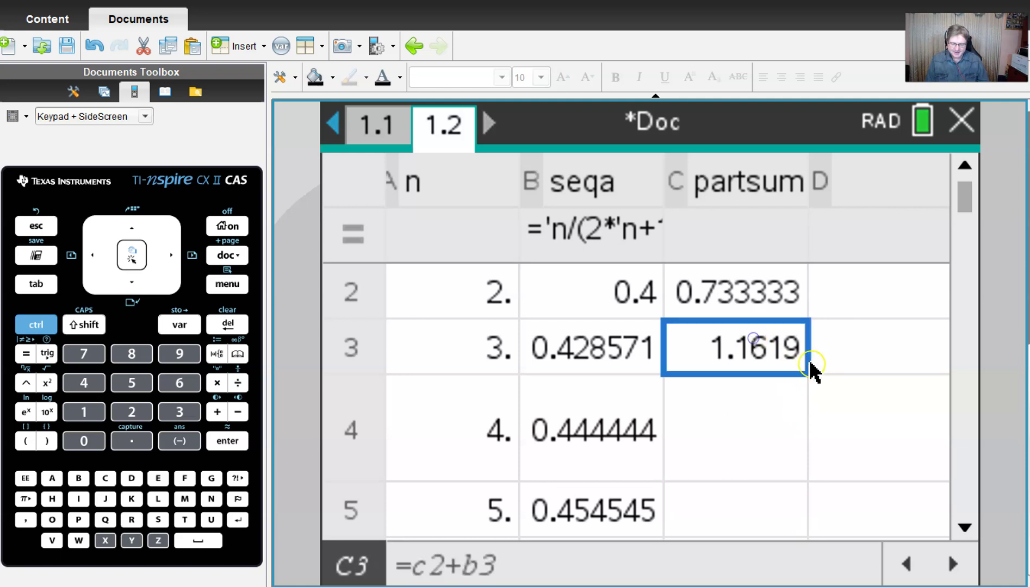
left_click_drag(809, 375, 788, 522)
scroll(758, 454, "down", 3)
left_click(778, 298)
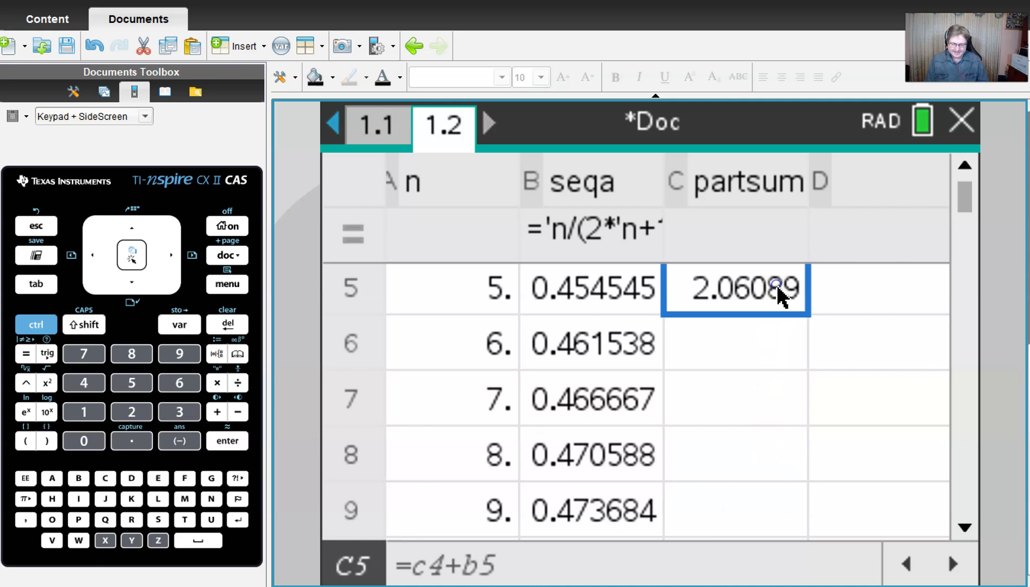
left_click_drag(809, 313, 794, 487)
left_click(769, 434)
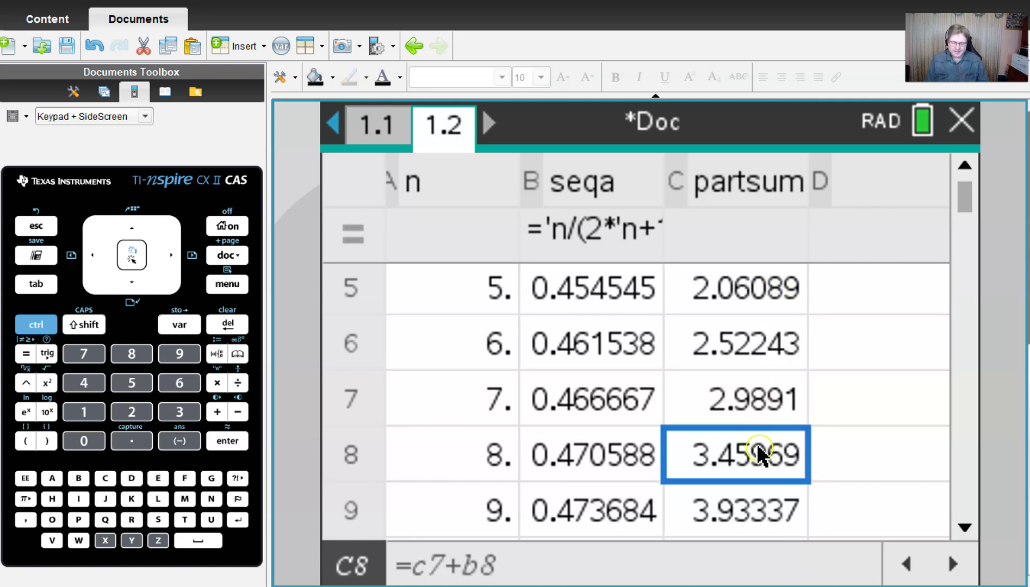
scroll(760, 449, "down", 3)
left_click(767, 402)
left_click_drag(810, 430, 804, 456)
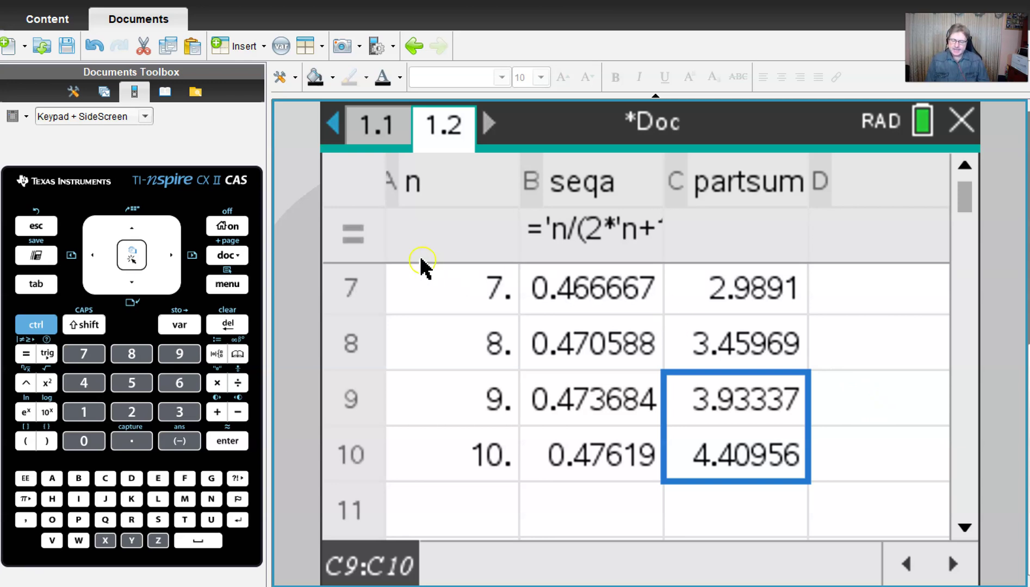
Step: Add a new Graphs page to the document after the spreadsheet
left_click(28, 324)
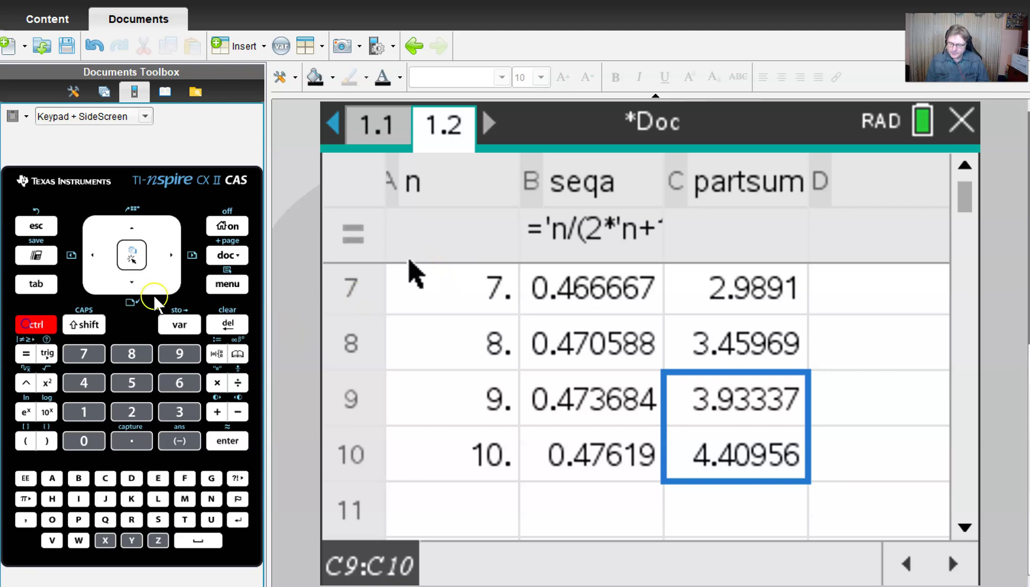
left_click(228, 257)
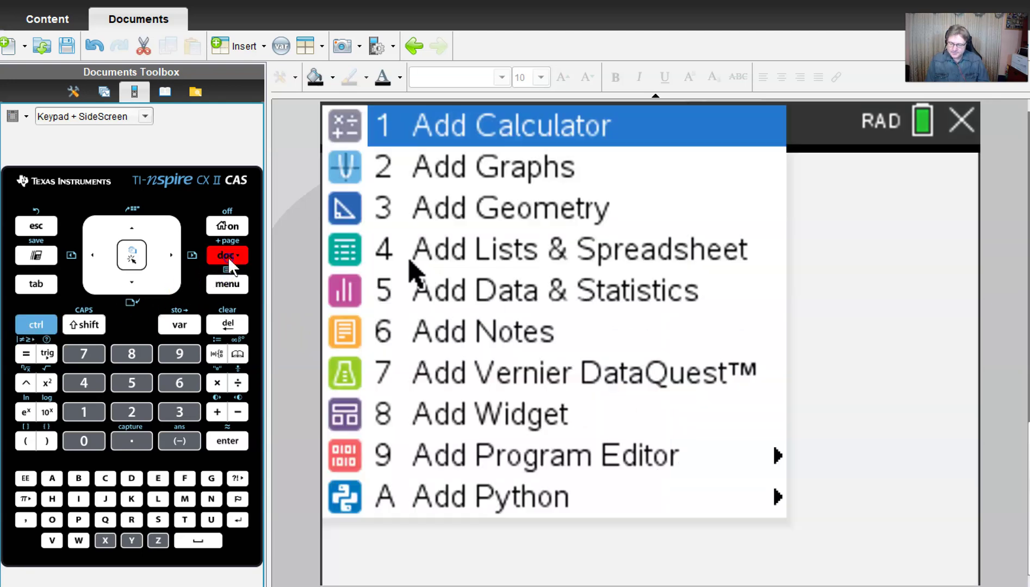
left_click(546, 179)
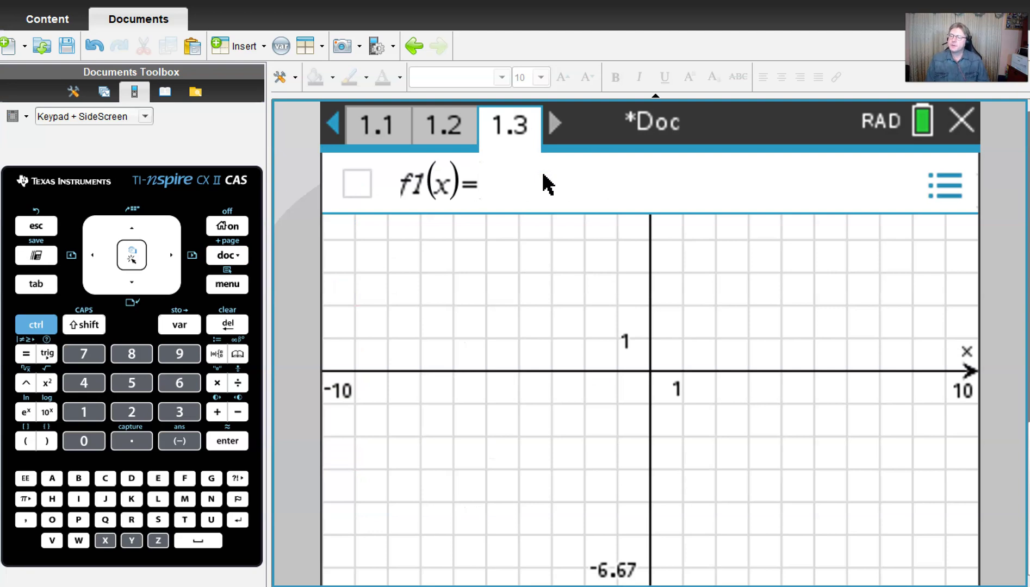
Step: Change the graph entry type on page 1.3 to Scatter Plot
left_click(224, 286)
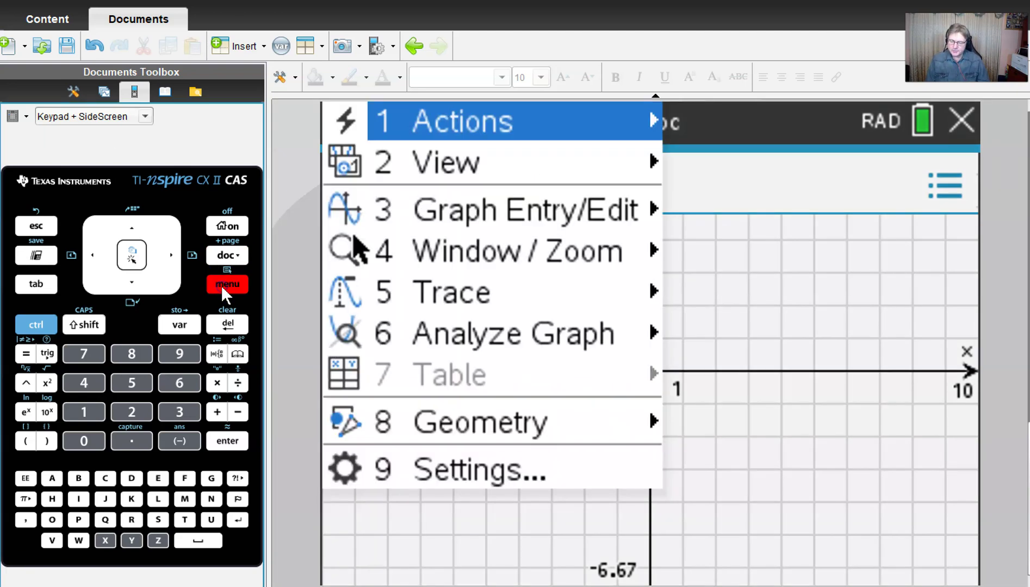
key("Down")
key("Down")
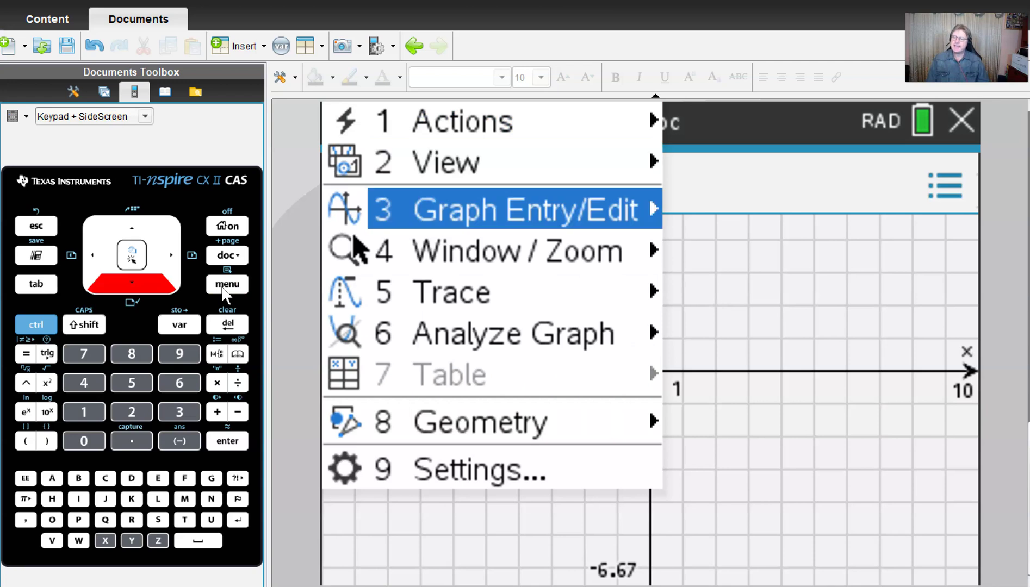
key("Right")
key("Down")
key("Down")
key("Down")
key("Down")
key("Down")
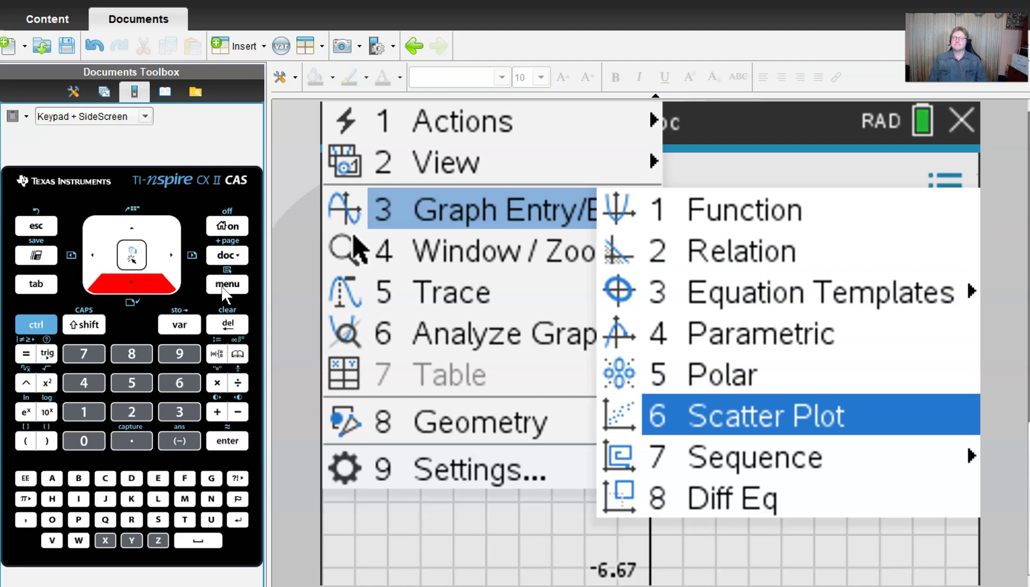
key("Return")
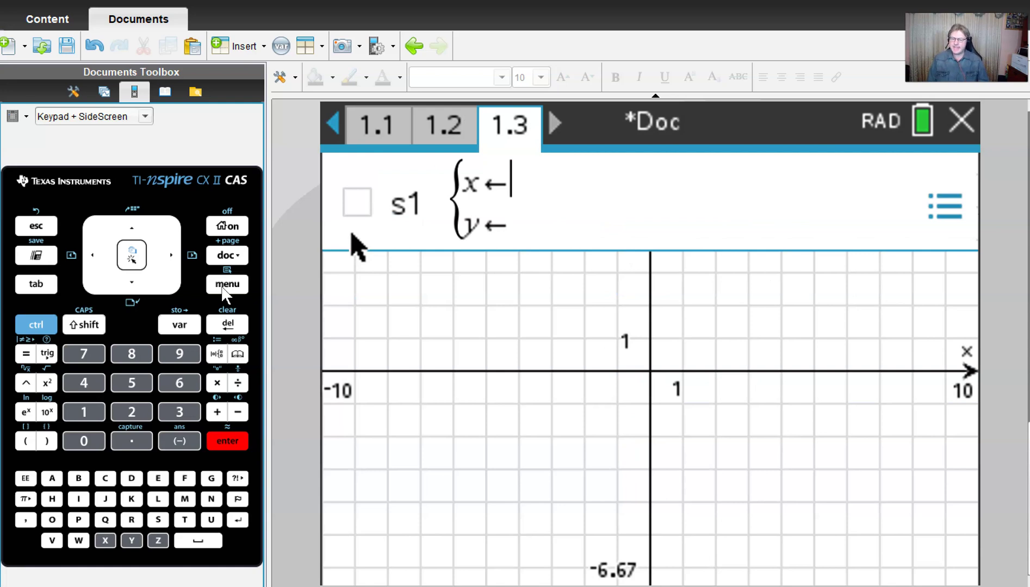
Step: Plot scatter plot s1 with x as n and y as partsum, and pan to show x from about -3.33 to 16.67
type("n")
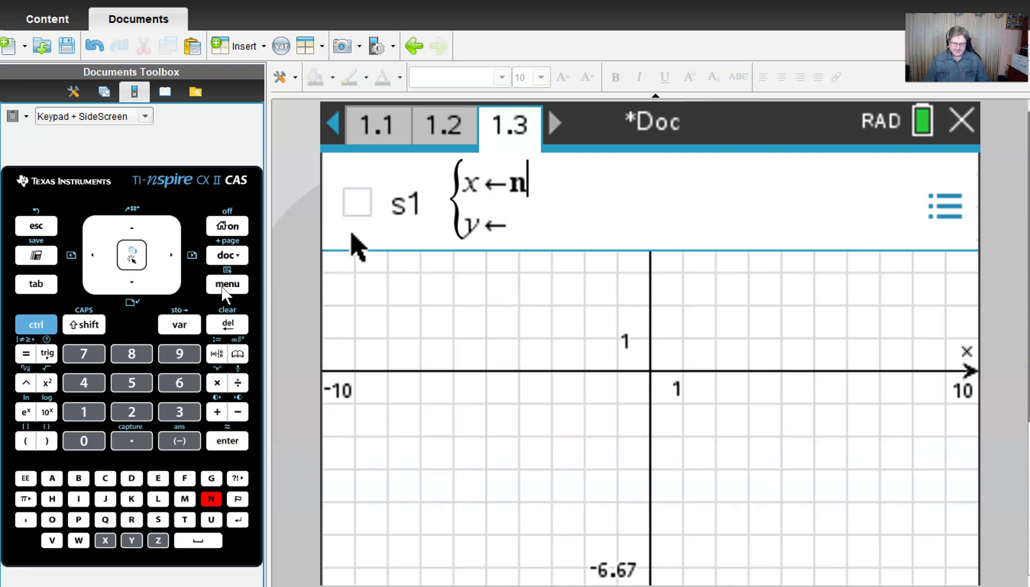
key("Down")
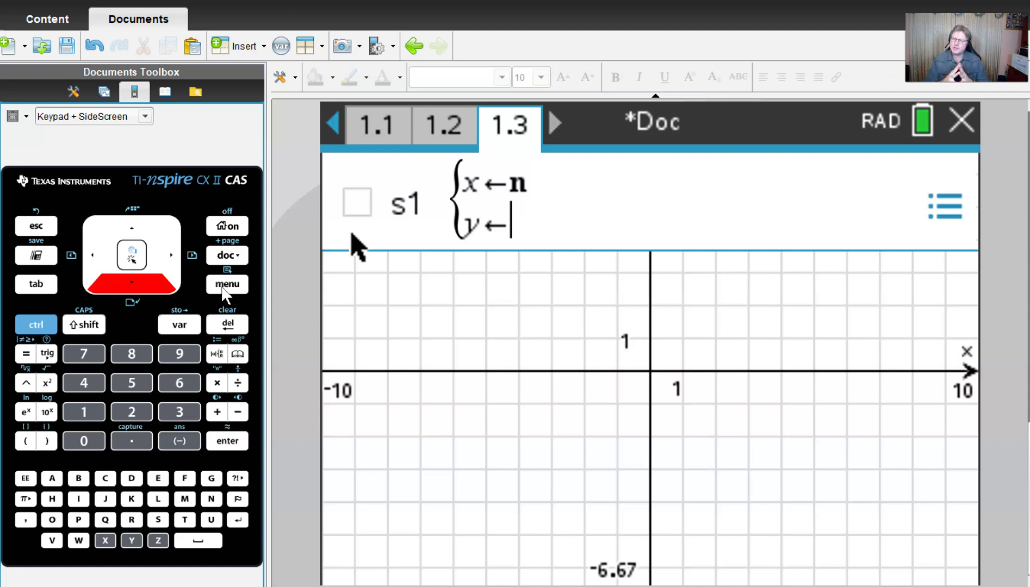
type("partsu")
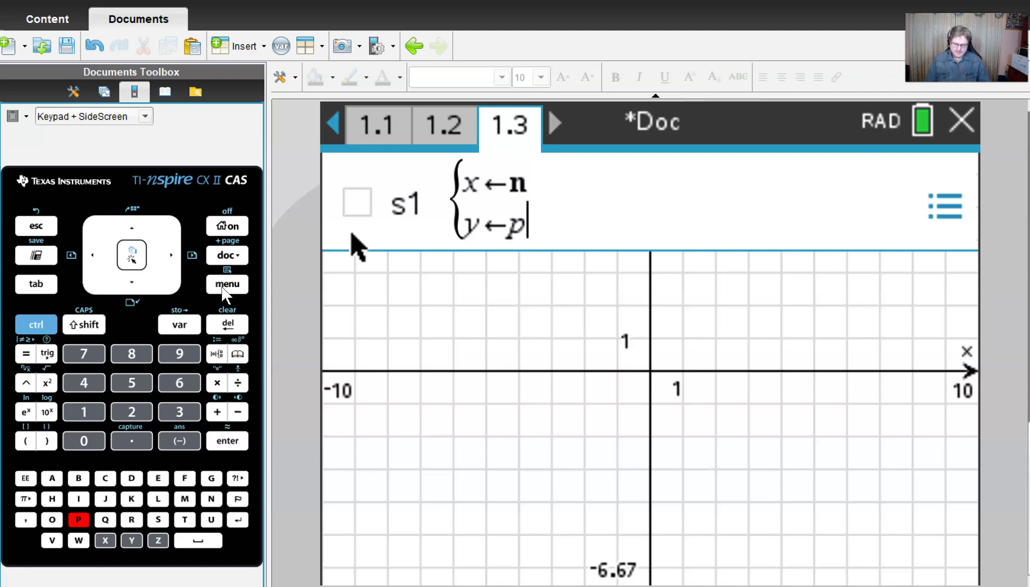
type("m")
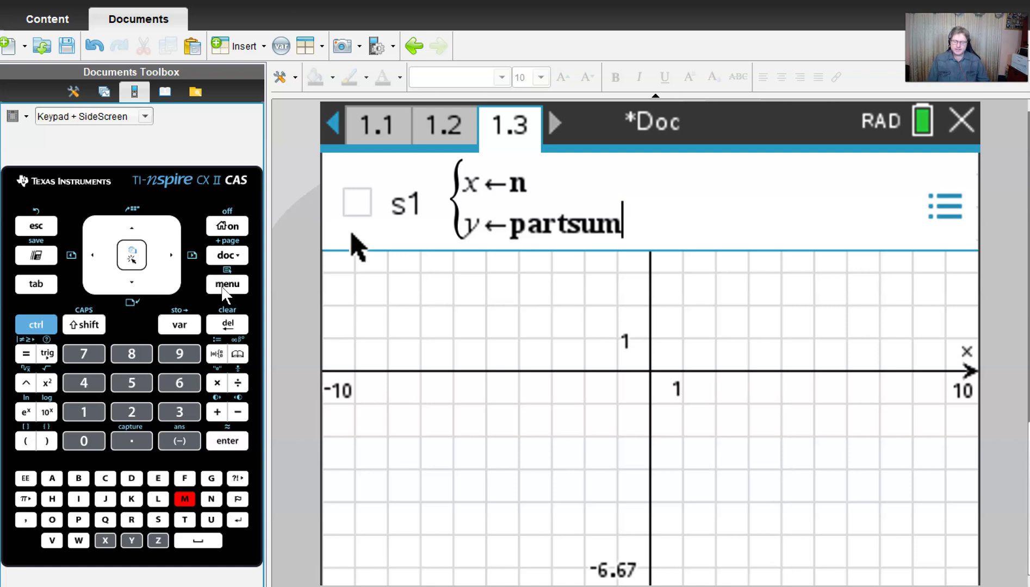
key("Return")
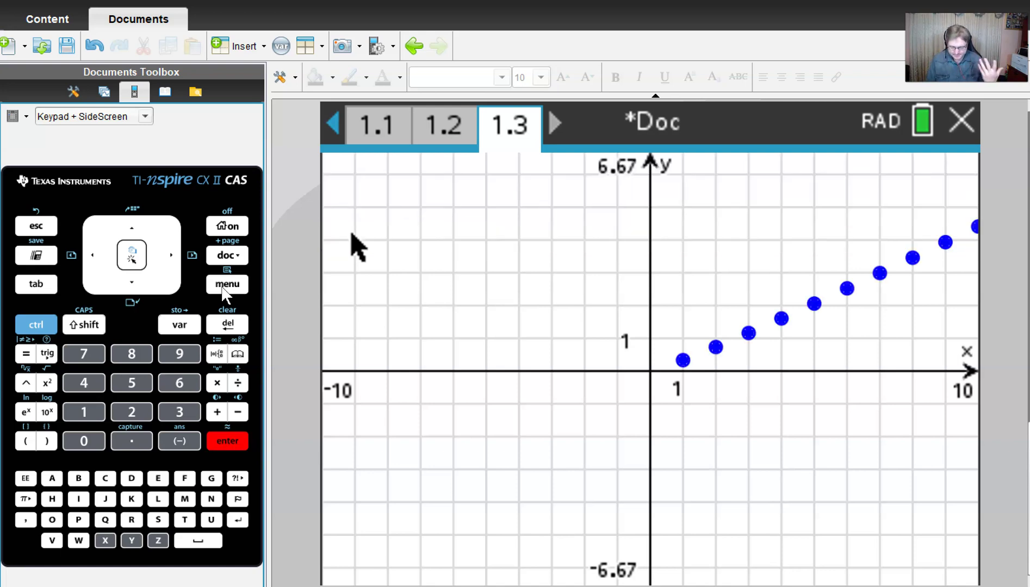
left_click(641, 578)
left_click_drag(808, 462, 601, 512)
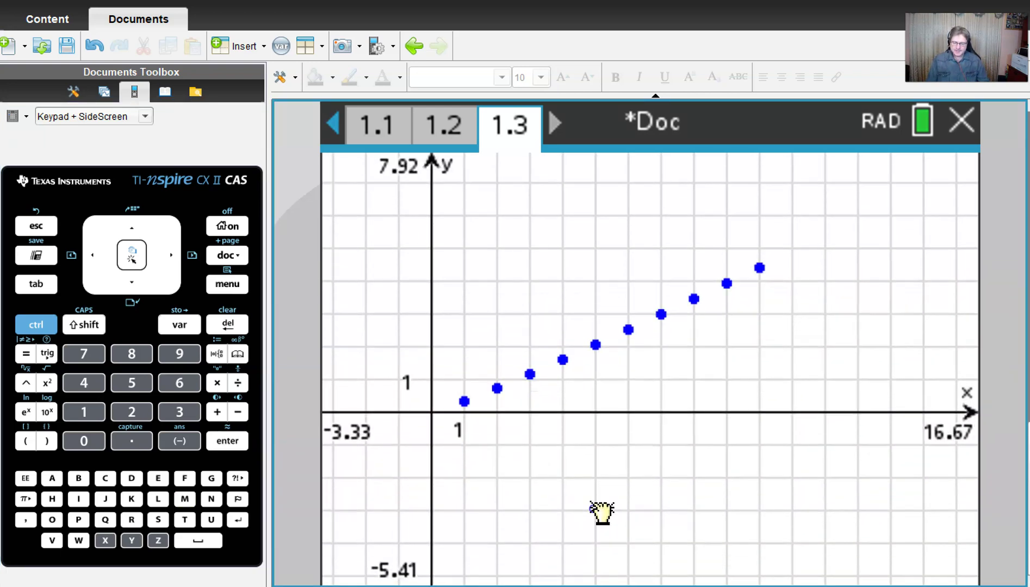
Step: Add the values 11, 12, 14 and 15 to column n in cells A11 through A14 of the page 1.2 spreadsheet
left_click(619, 363)
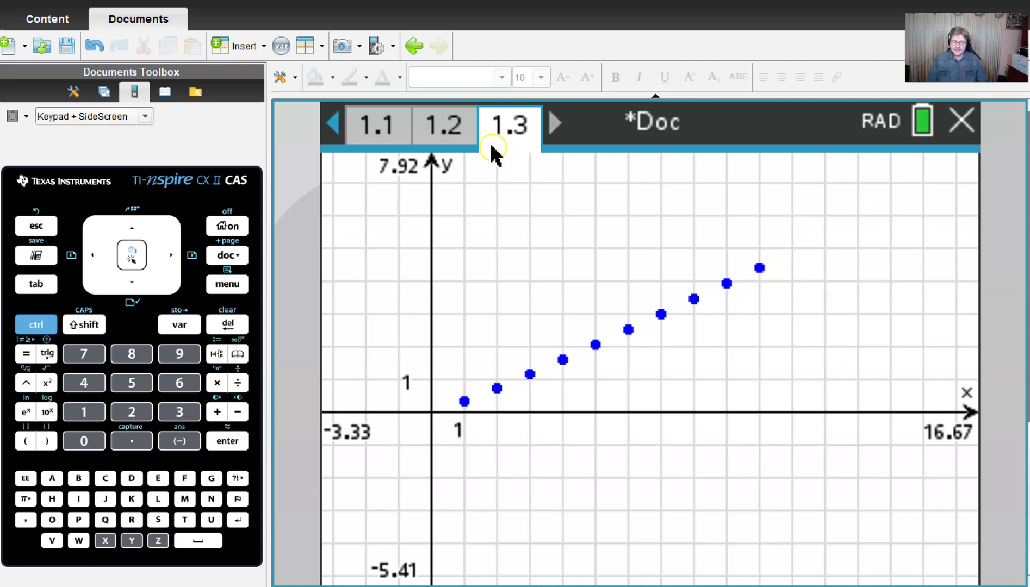
left_click(438, 133)
left_click(477, 505)
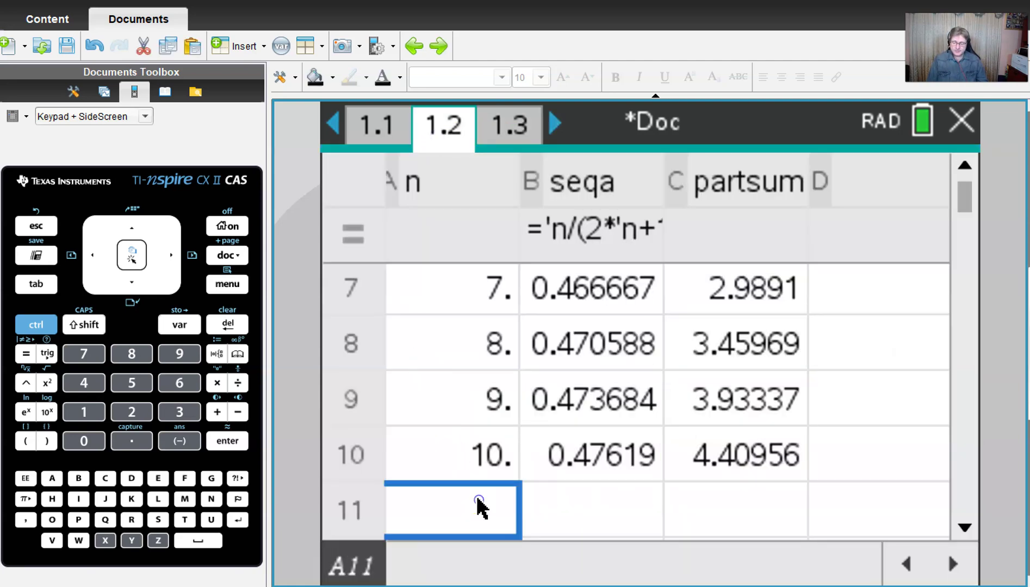
type("11")
key("Down")
type("1")
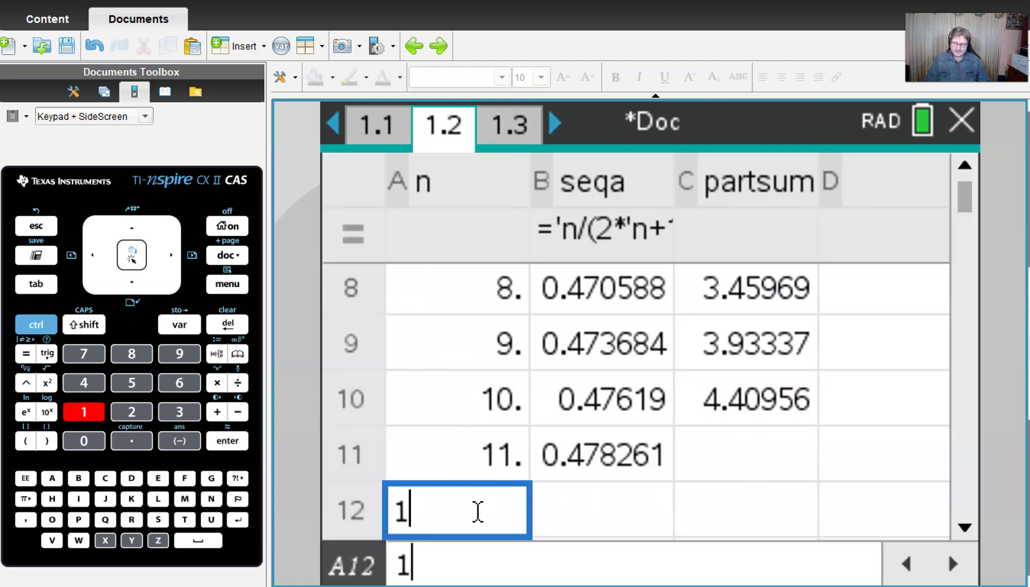
type("2")
key("Down")
type("14")
key("Down")
type("15")
Step: Fill the partial-sum formula from cell C10 down through C14 and show the scatter plot on page 1.3
key("Up")
key("Up")
key("Up")
key("Up")
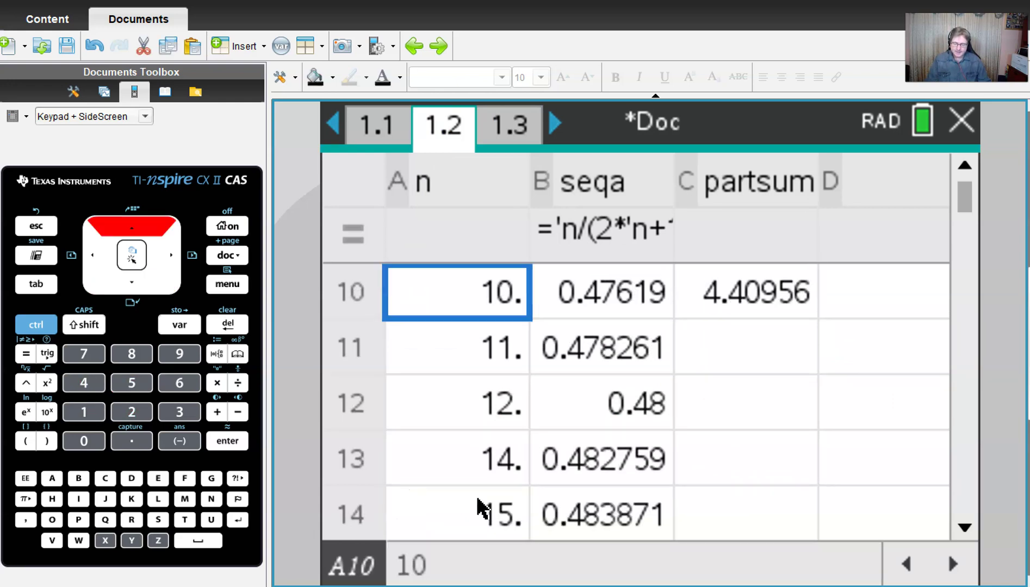
key("Right")
key("Right")
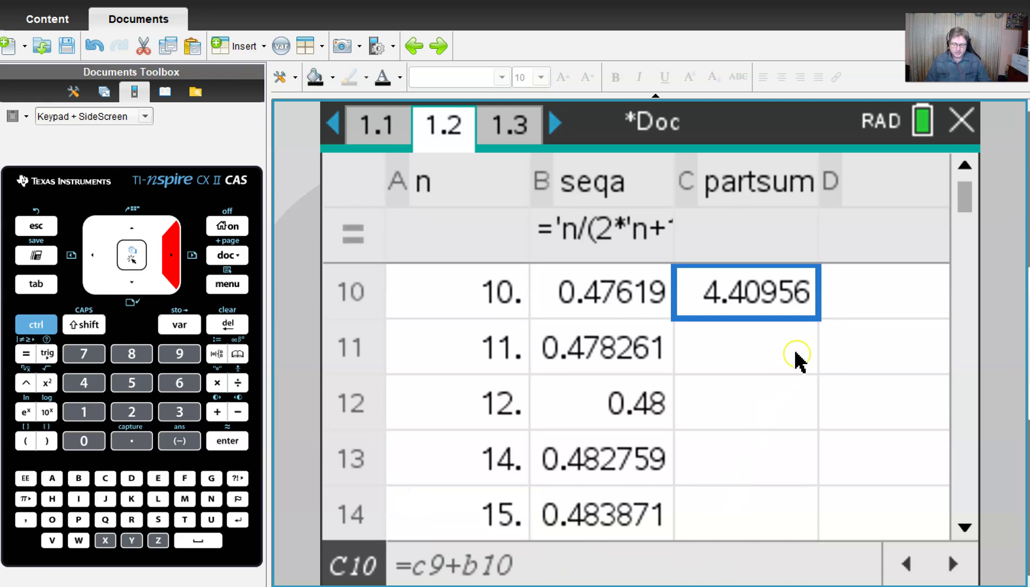
left_click_drag(820, 321, 786, 498)
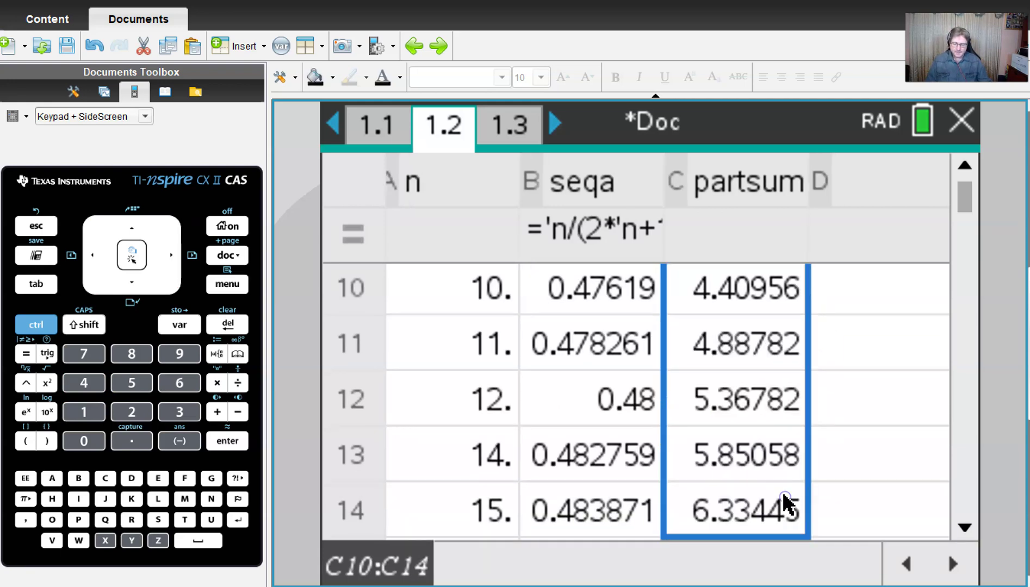
left_click(514, 124)
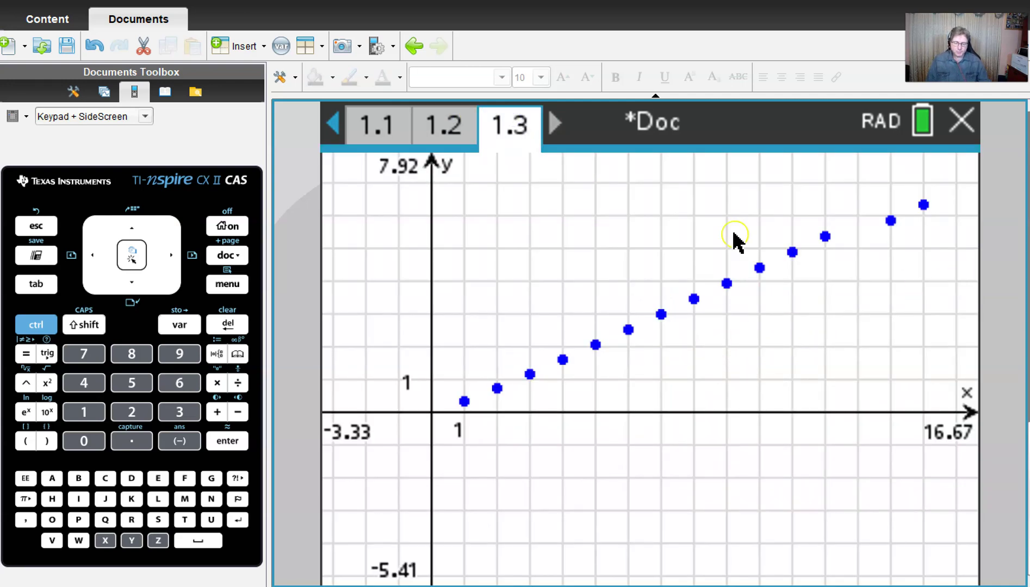
Step: Return to the spreadsheet on page 1.2 and enter 13 in cell A15 of column n
left_click(452, 137)
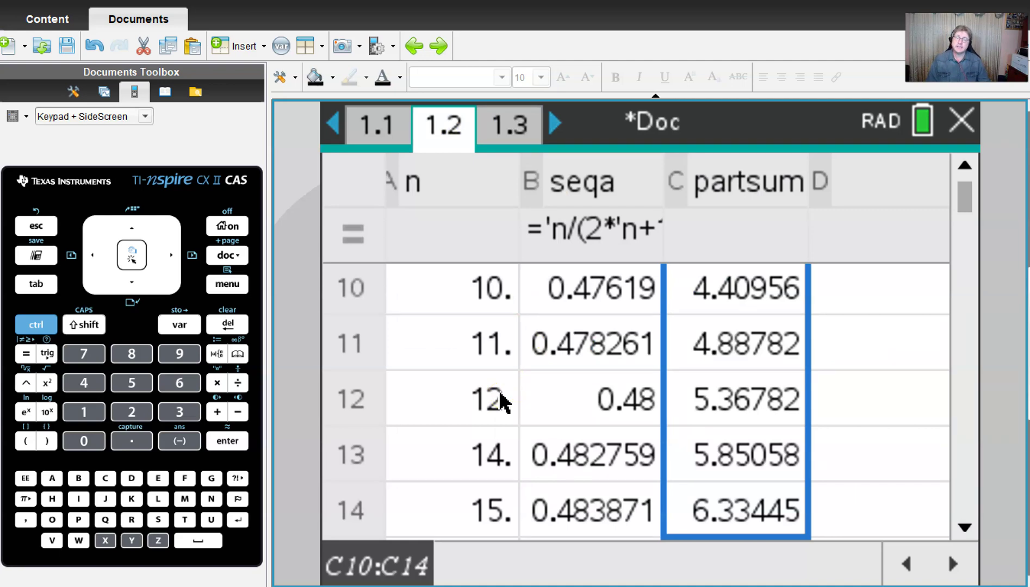
key("Up")
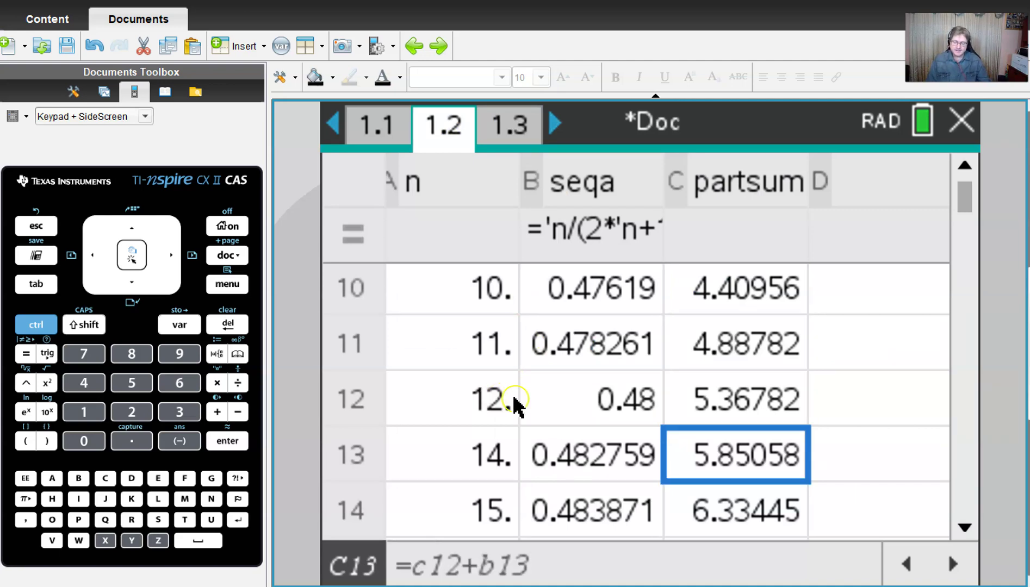
key("Down")
key("Down")
key("Down")
left_click(465, 447)
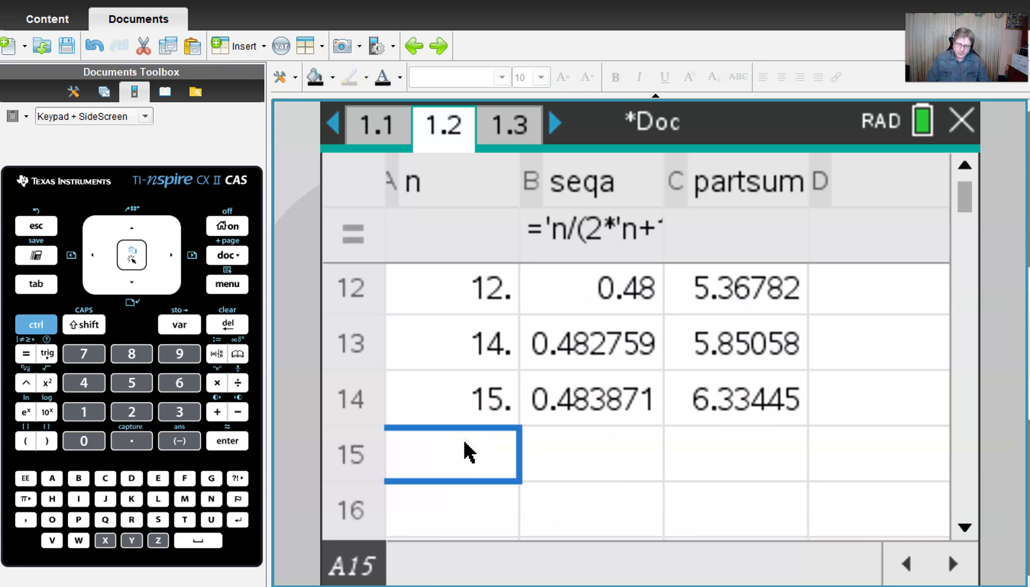
type("13")
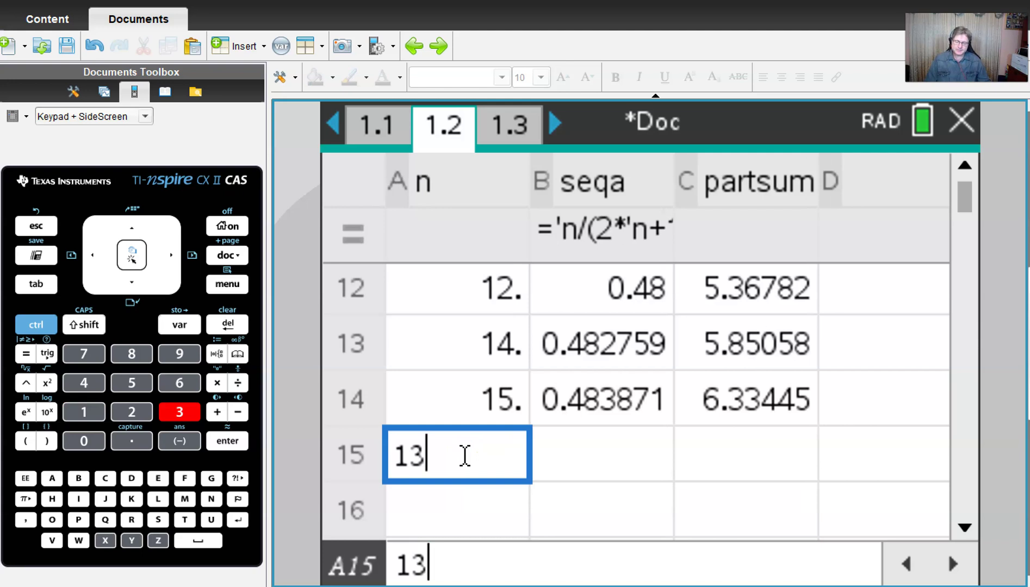
key("Right")
key("Return")
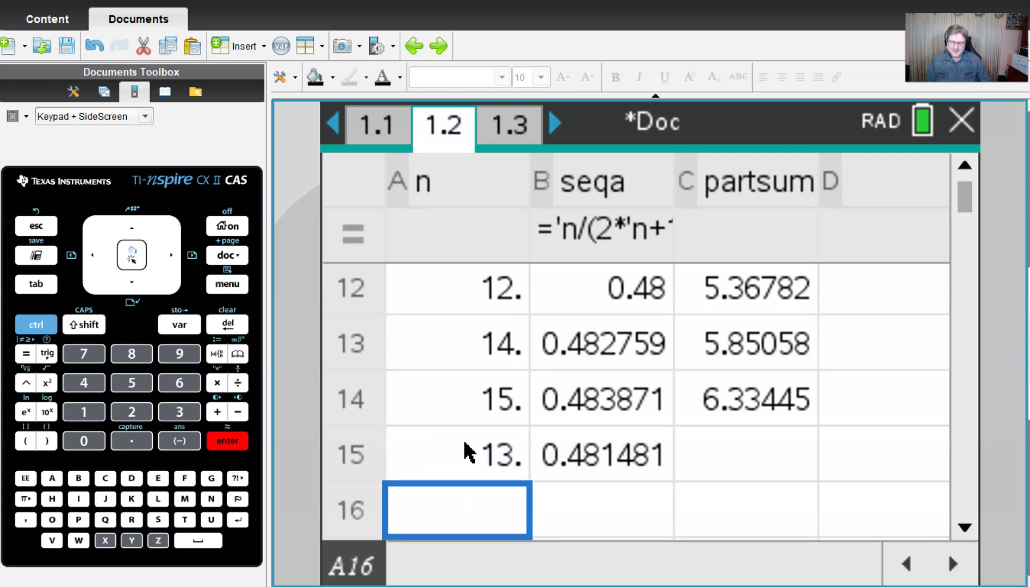
Step: Check the n values around row 13 of the spreadsheet and view the partial-sum scatter plot on page 1.3
key("Up")
key("Up")
key("Up")
left_click(964, 168)
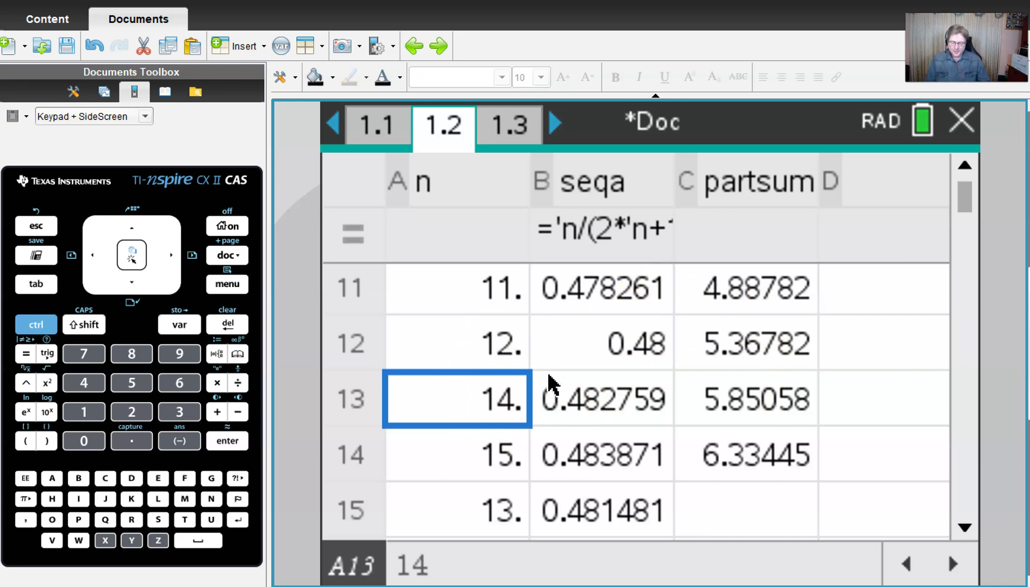
left_click(519, 125)
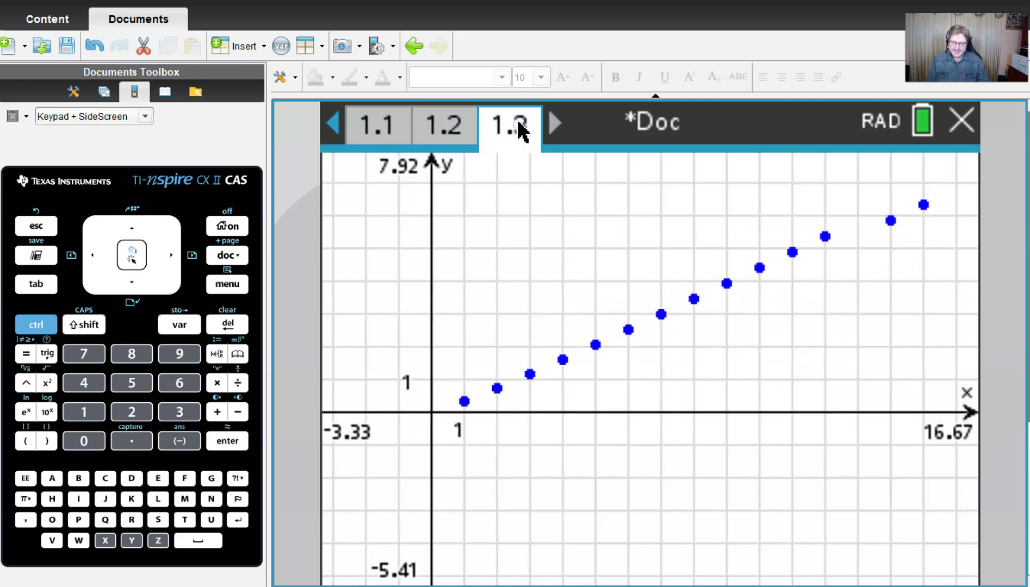
left_click(509, 143)
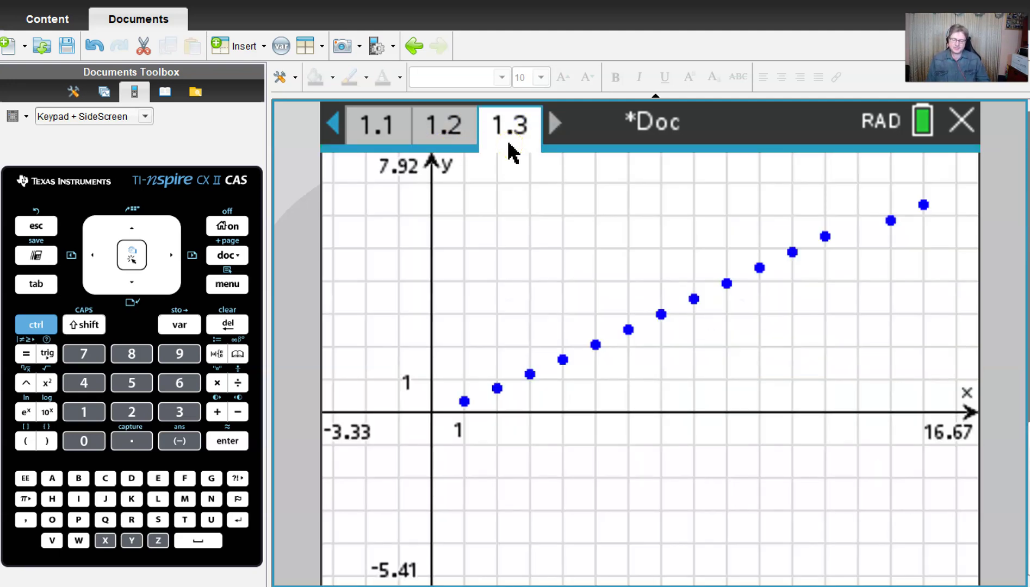
Step: Examine the long-run trend of the plotted sequence points on page 1.1
left_click(367, 132)
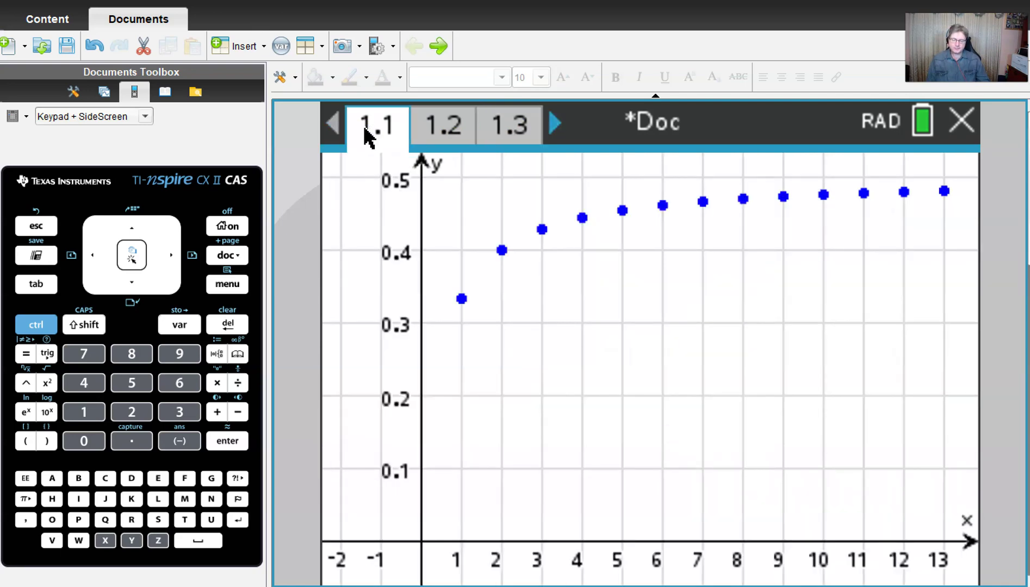
left_click(582, 231)
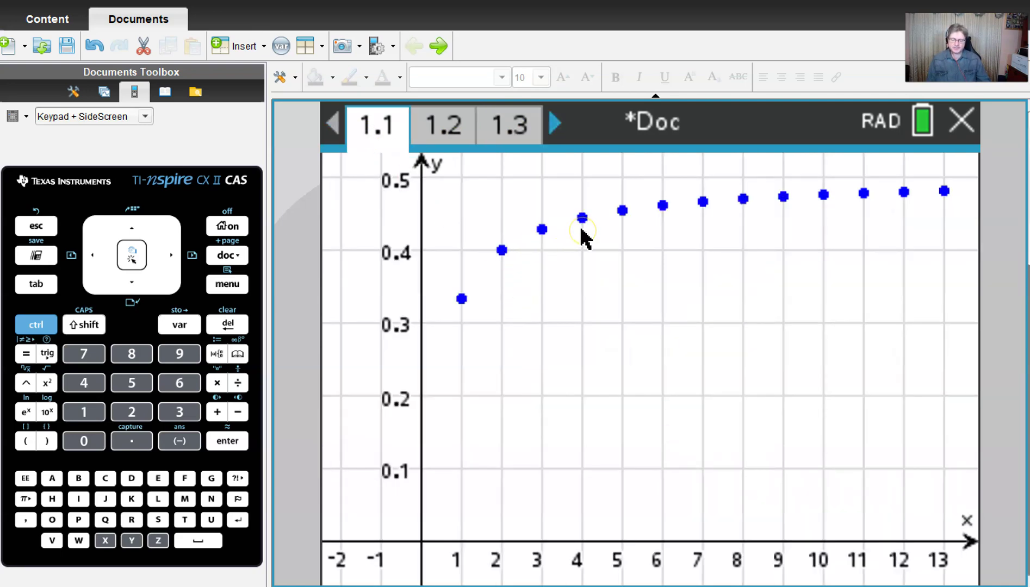
left_click(532, 297)
left_click(605, 216)
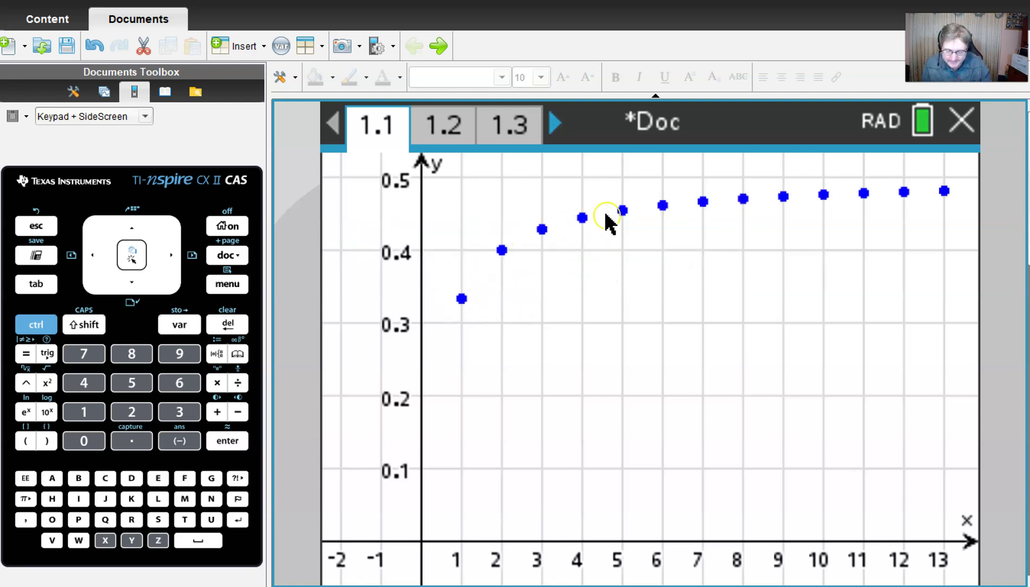
left_click(859, 197)
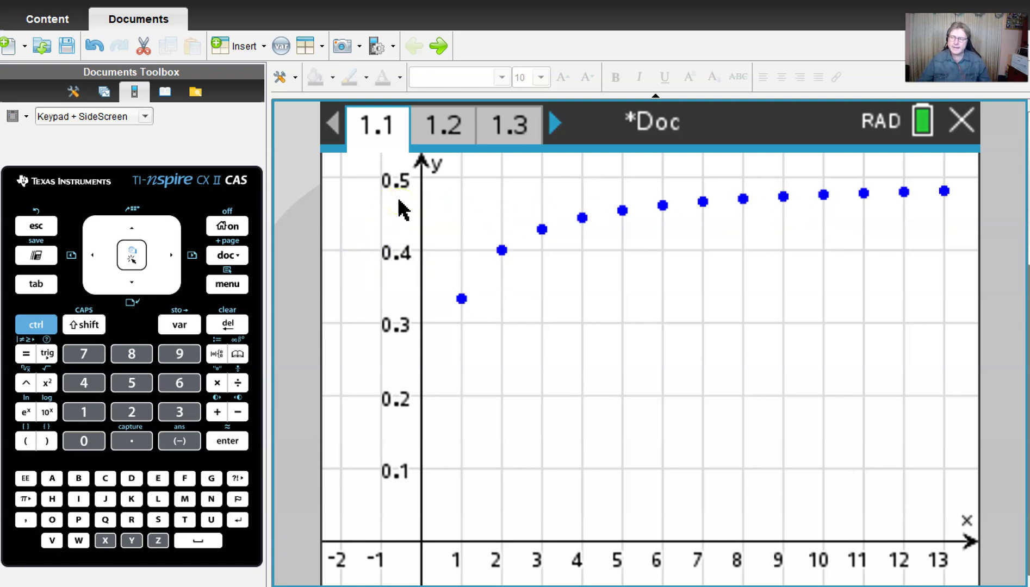
Step: Switch to the Example 6 whiteboard page and handwrite "= lim n→∞" in red beneath the part a limit
key("alt+Tab")
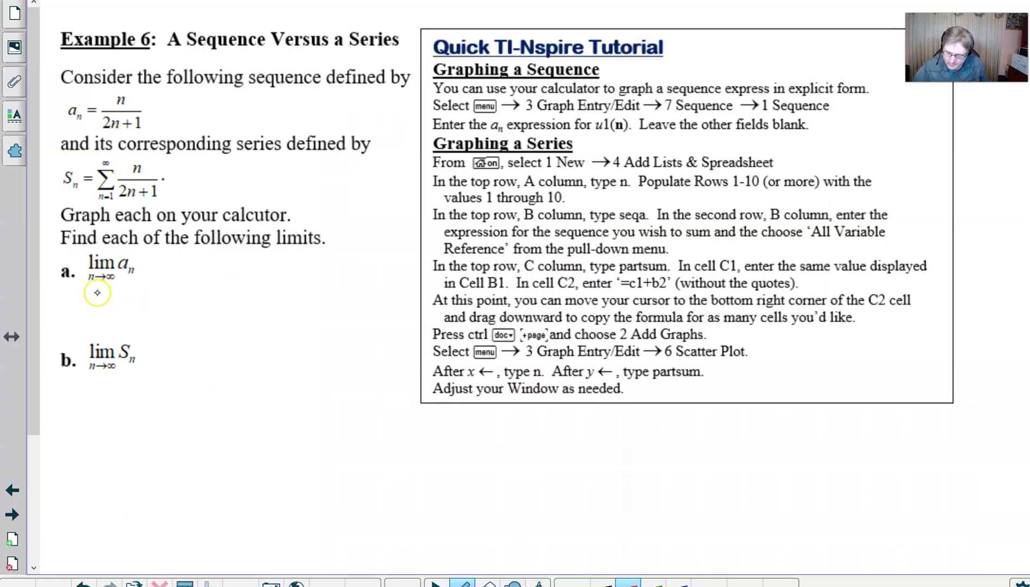
mouse_move(94, 296)
left_mouse_down()
mouse_move(138, 299)
mouse_move(114, 321)
mouse_move(127, 319)
left_mouse_up()
left_click_drag(136, 316, 134, 319)
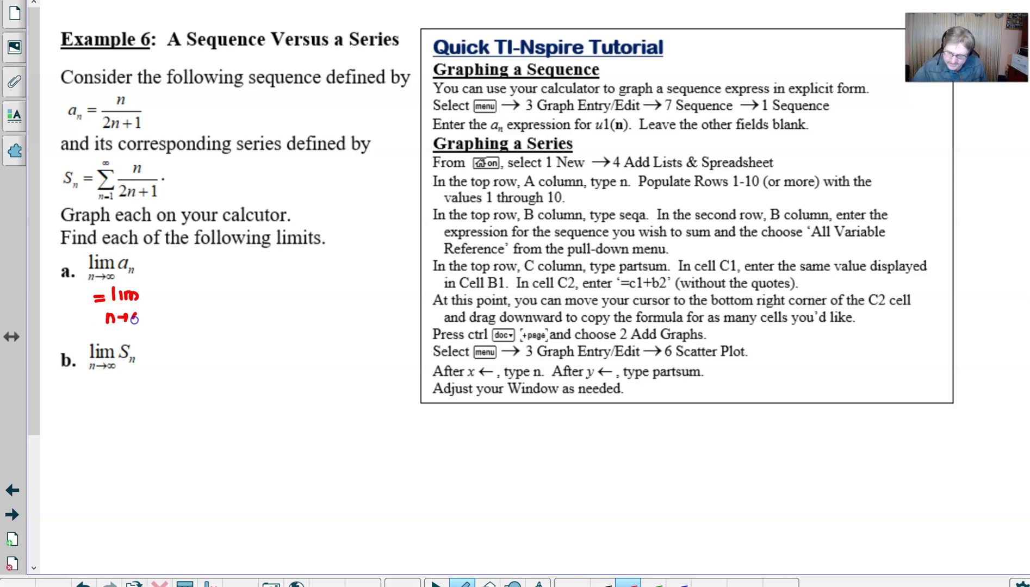